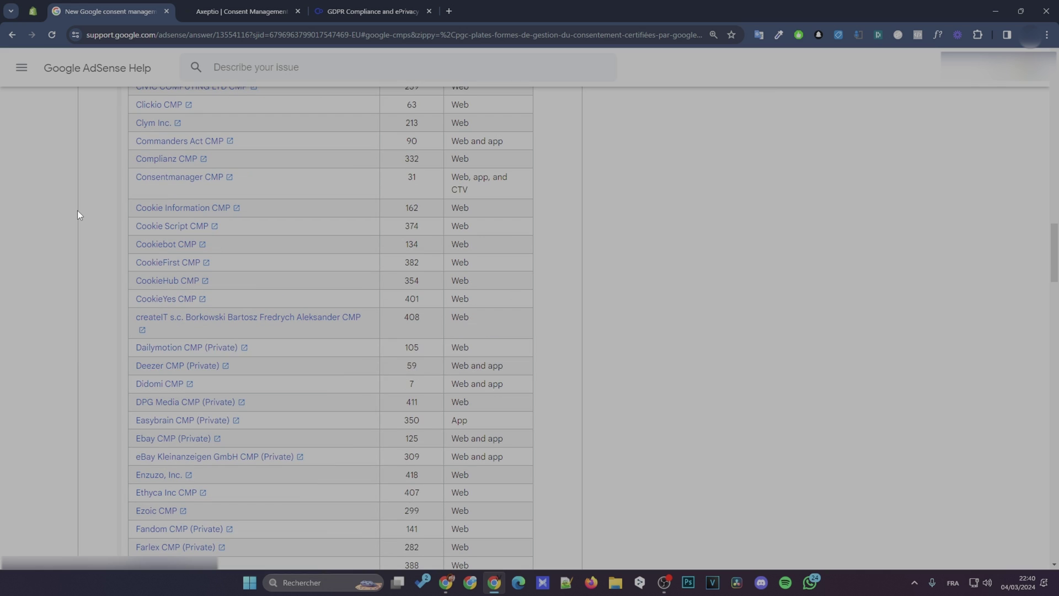
Look through Google's list of certified consent management platforms and Axeptio's home page, closing the cookie notice there
{"action": "scroll", "coordinate": [105, 215], "scroll_direction": "down", "scroll_amount": 8}
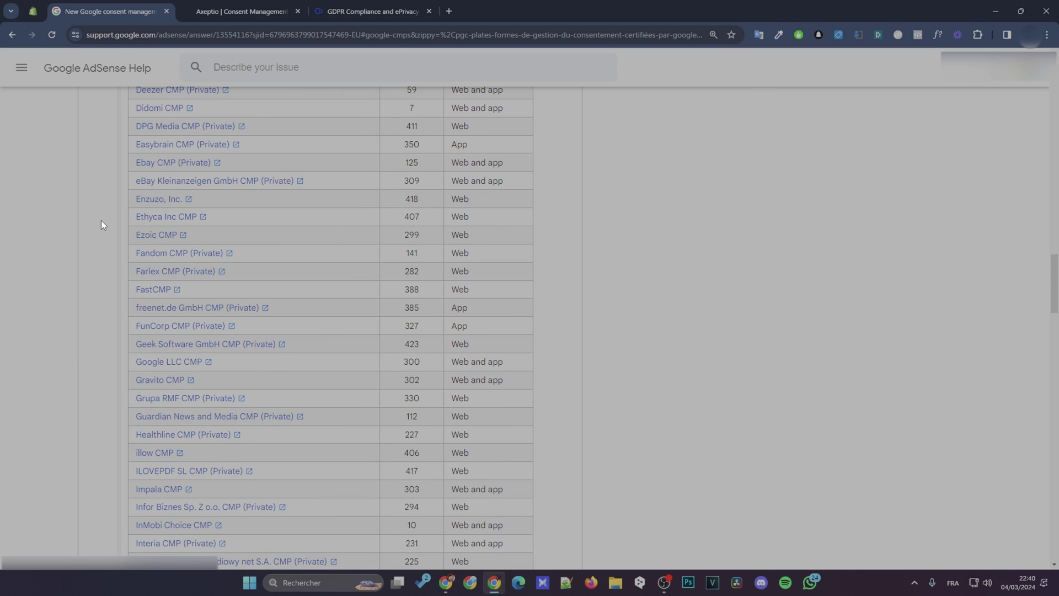
{"action": "scroll", "coordinate": [101, 225], "scroll_direction": "down", "scroll_amount": 1}
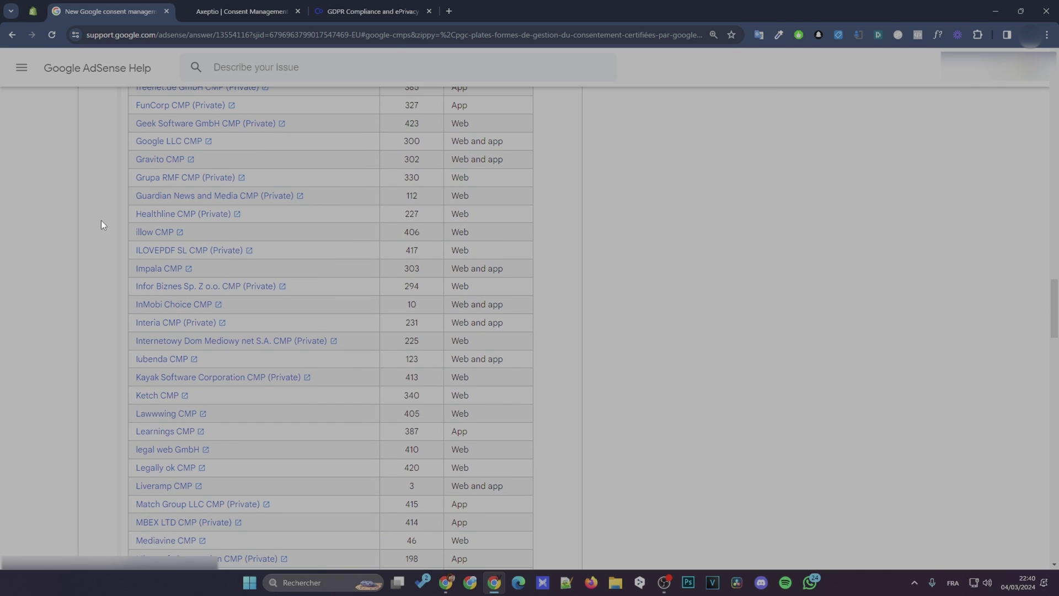
{"action": "left_click", "coordinate": [233, 11]}
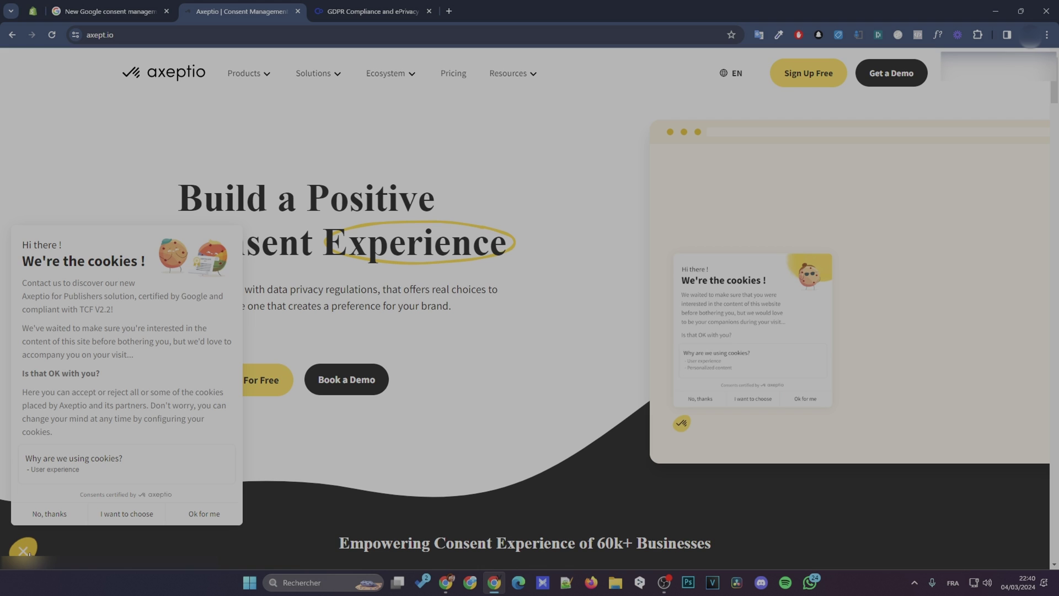
{"action": "scroll", "coordinate": [449, 381], "scroll_direction": "down", "scroll_amount": 7}
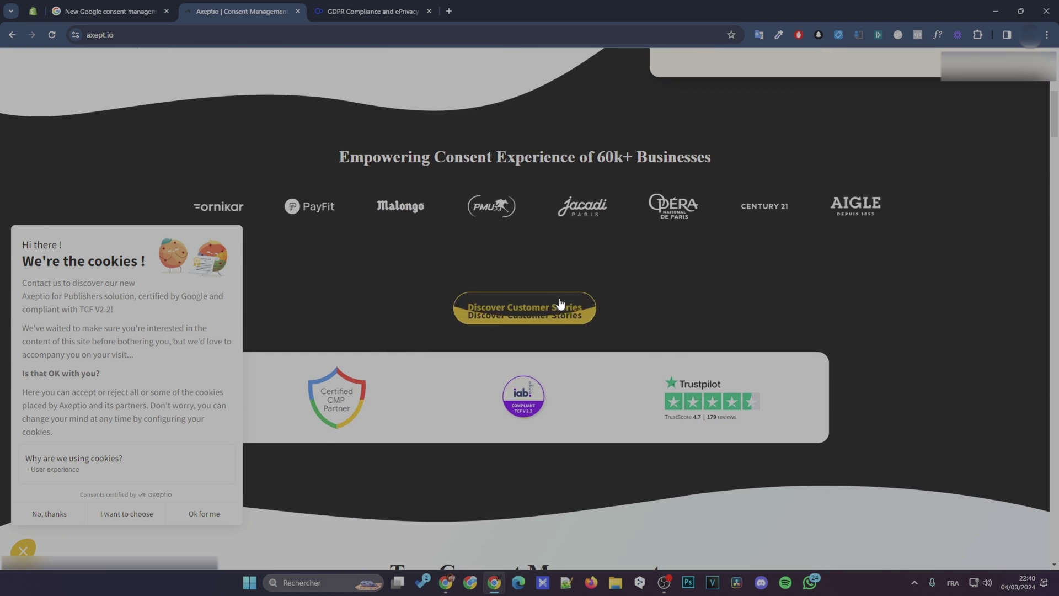
{"action": "left_click", "coordinate": [23, 549]}
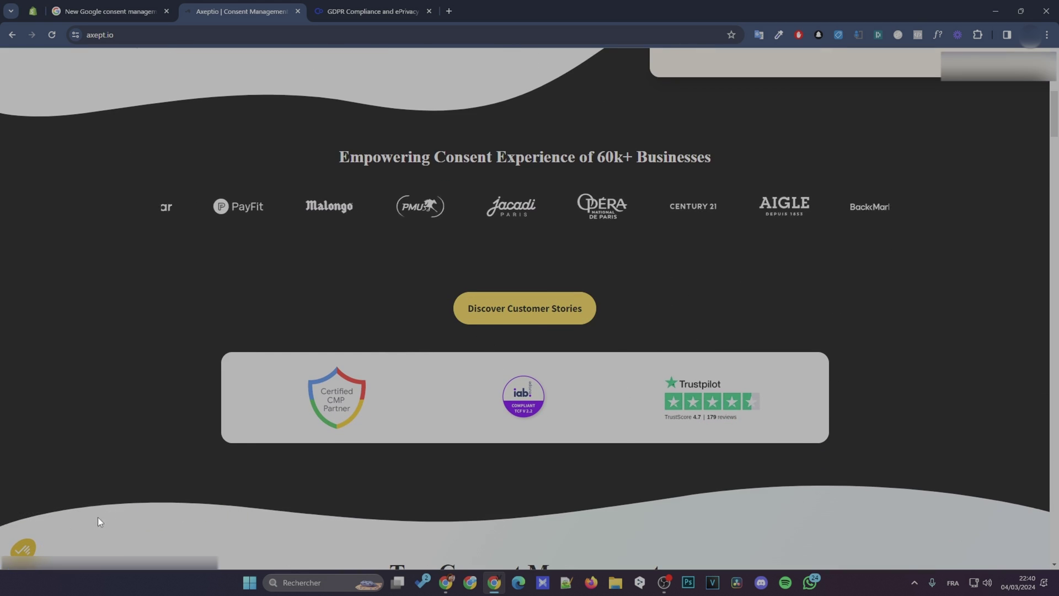
{"action": "scroll", "coordinate": [174, 484], "scroll_direction": "up", "scroll_amount": 2}
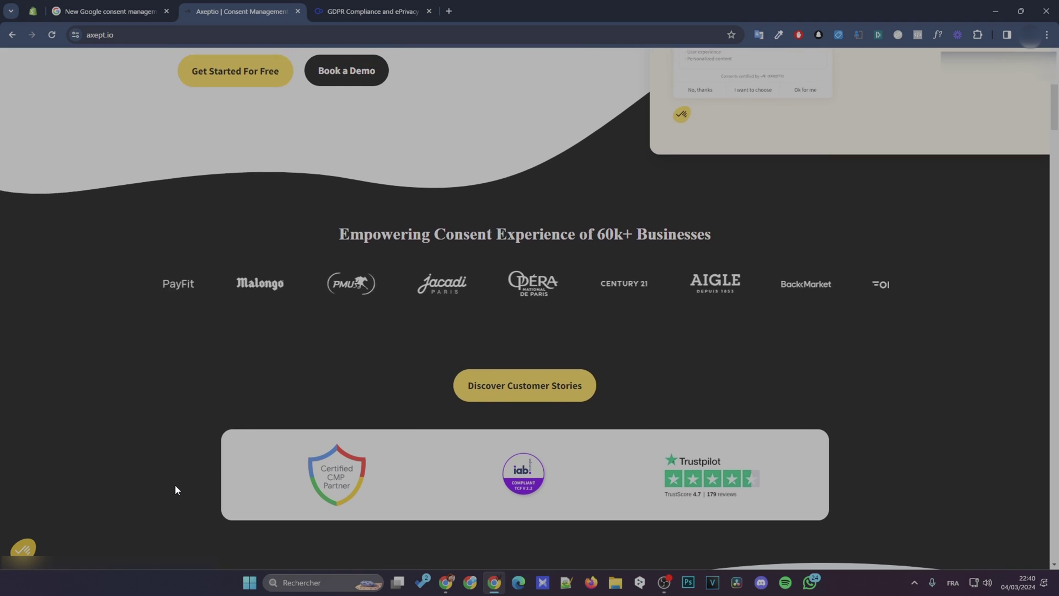
Open Axeptio's pricing page and review the features and pageview limits of the paid plans
{"action": "scroll", "coordinate": [174, 484], "scroll_direction": "up", "scroll_amount": 6}
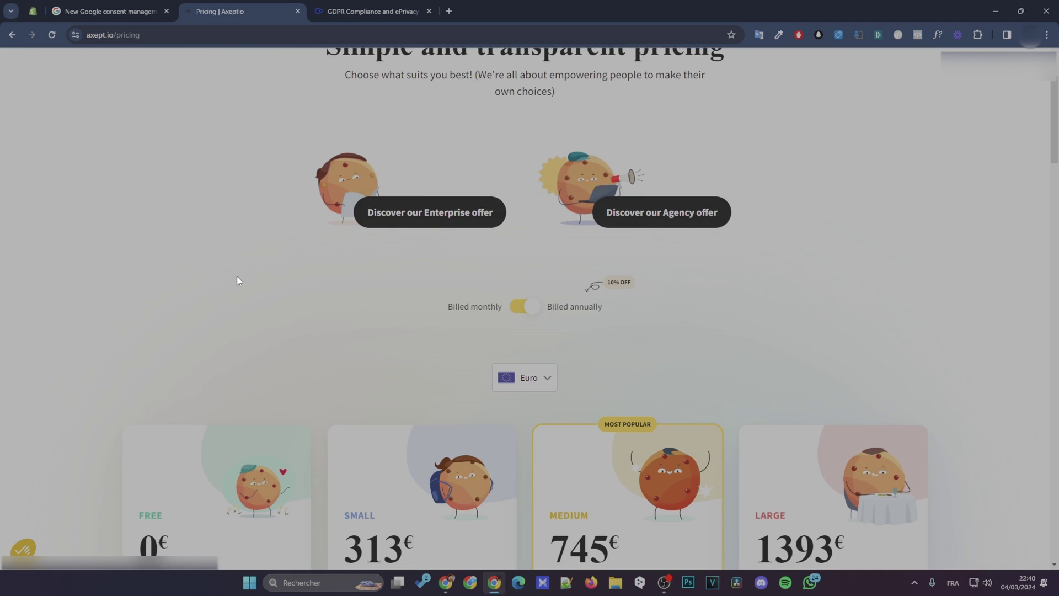
{"action": "scroll", "coordinate": [126, 333], "scroll_direction": "down", "scroll_amount": 4}
{"action": "scroll", "coordinate": [343, 366], "scroll_direction": "down", "scroll_amount": 3}
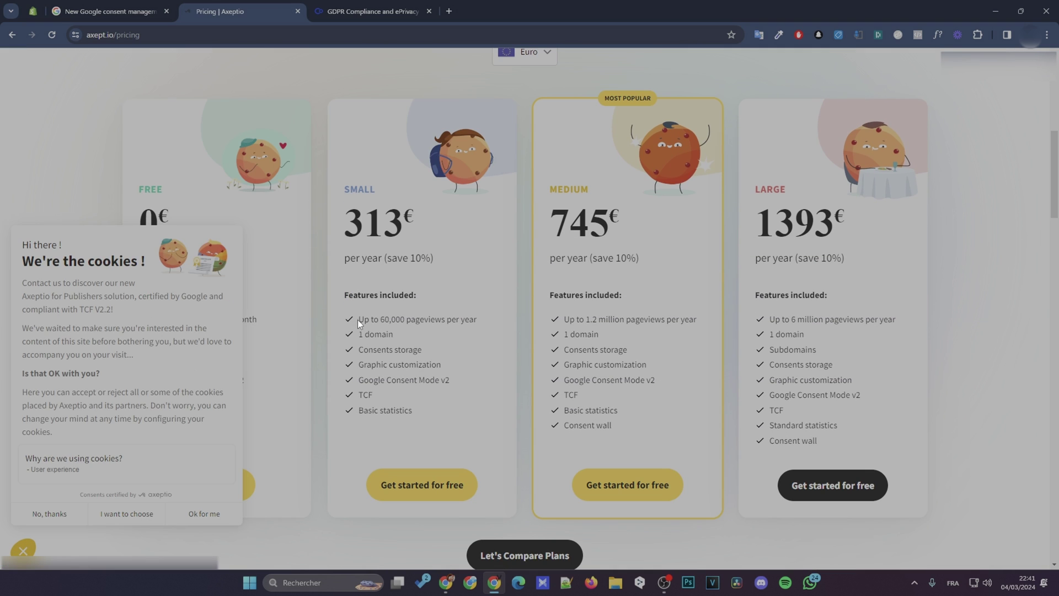
{"action": "left_click_drag", "start_coordinate": [358, 319], "coordinate": [442, 320]}
{"action": "left_click", "coordinate": [437, 333]}
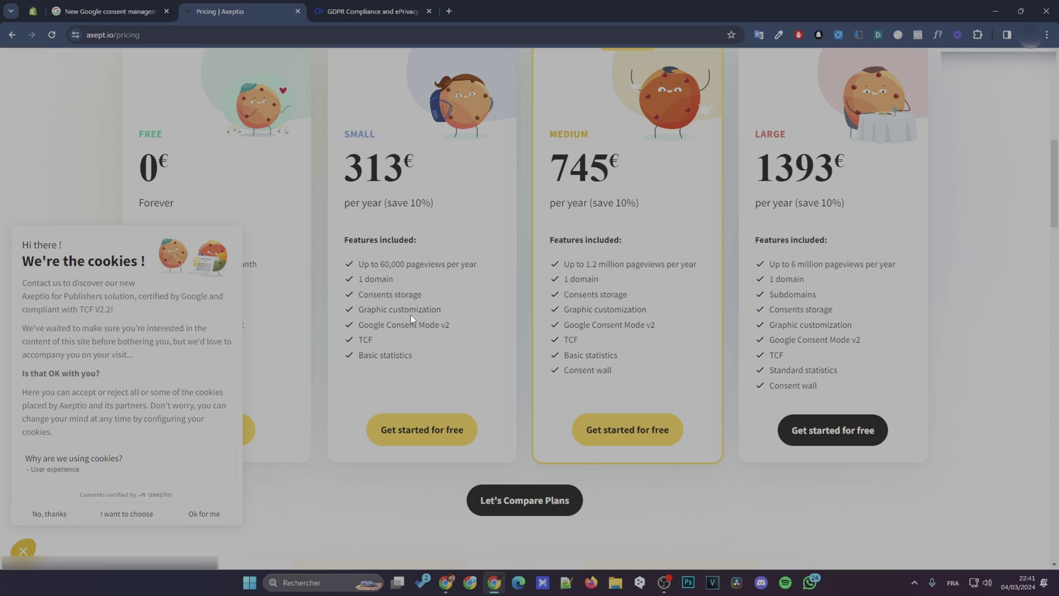
Switch to the Cookiebot home page and allow all cookies in its consent dialog
{"action": "left_click", "coordinate": [364, 11]}
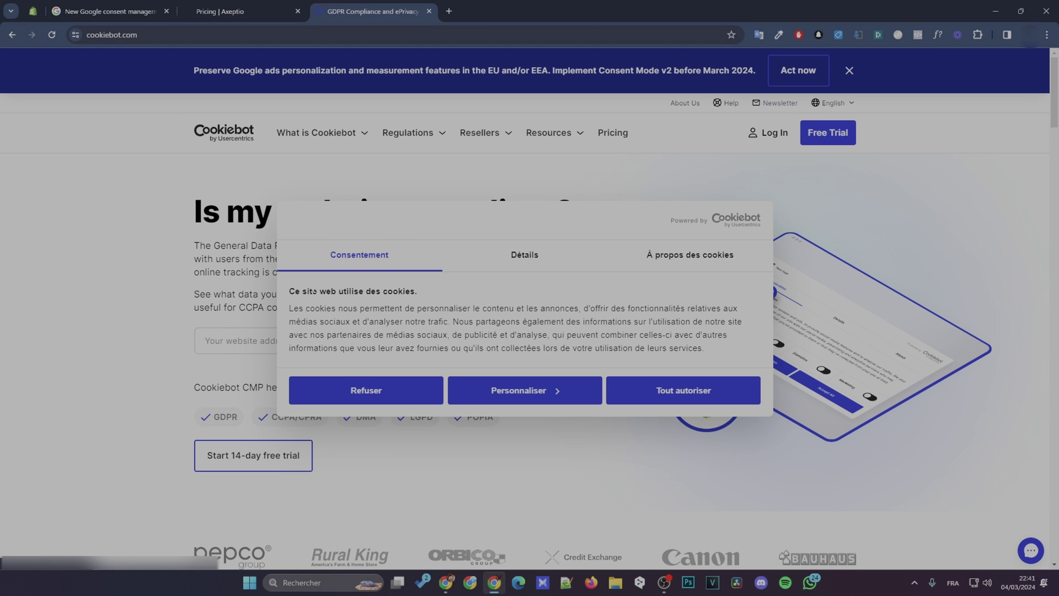
{"action": "scroll", "coordinate": [166, 284], "scroll_direction": "down", "scroll_amount": 2}
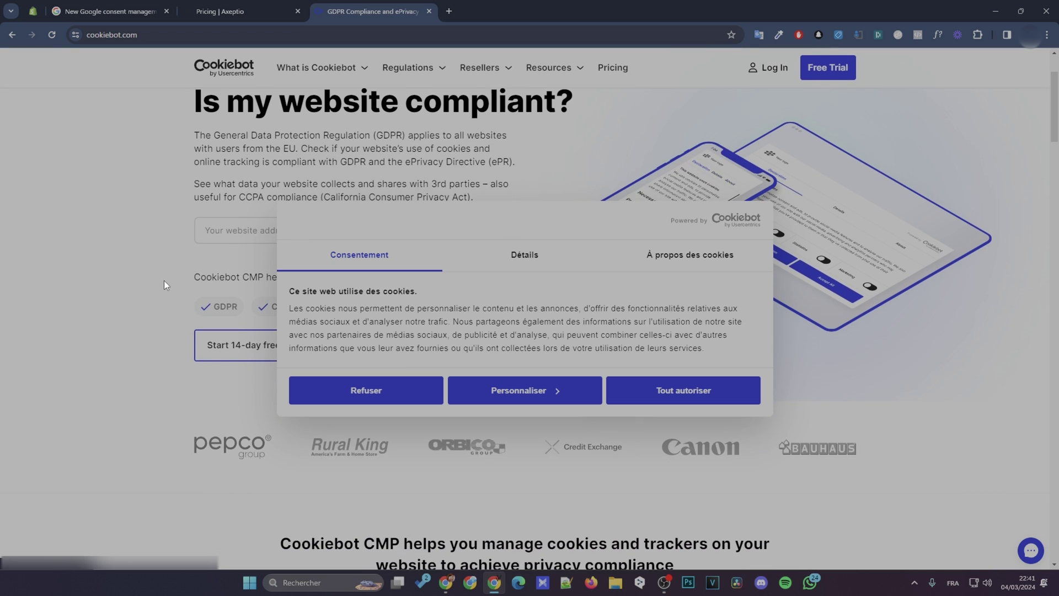
{"action": "scroll", "coordinate": [164, 282], "scroll_direction": "up", "scroll_amount": 3}
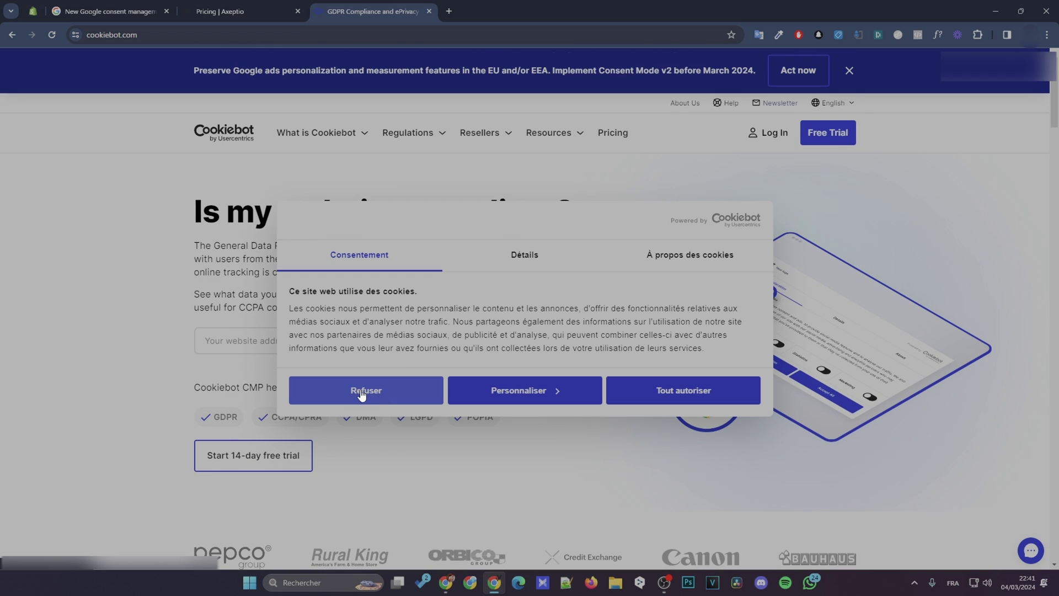
{"action": "left_click", "coordinate": [670, 401]}
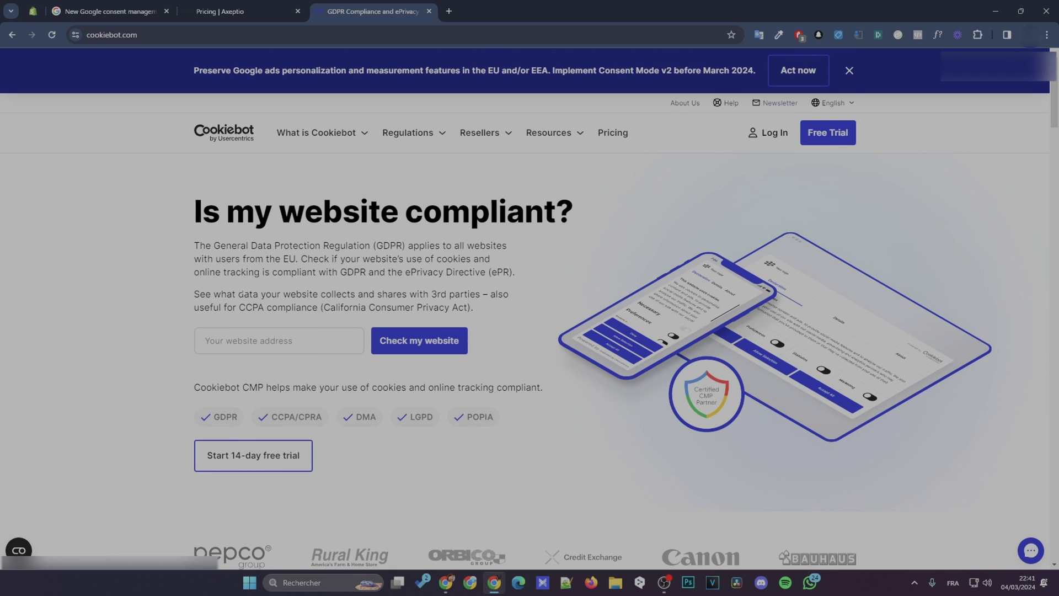
Return to Axeptio's pricing page and close the cookie notice covering the Free plan
{"action": "left_click", "coordinate": [223, 12]}
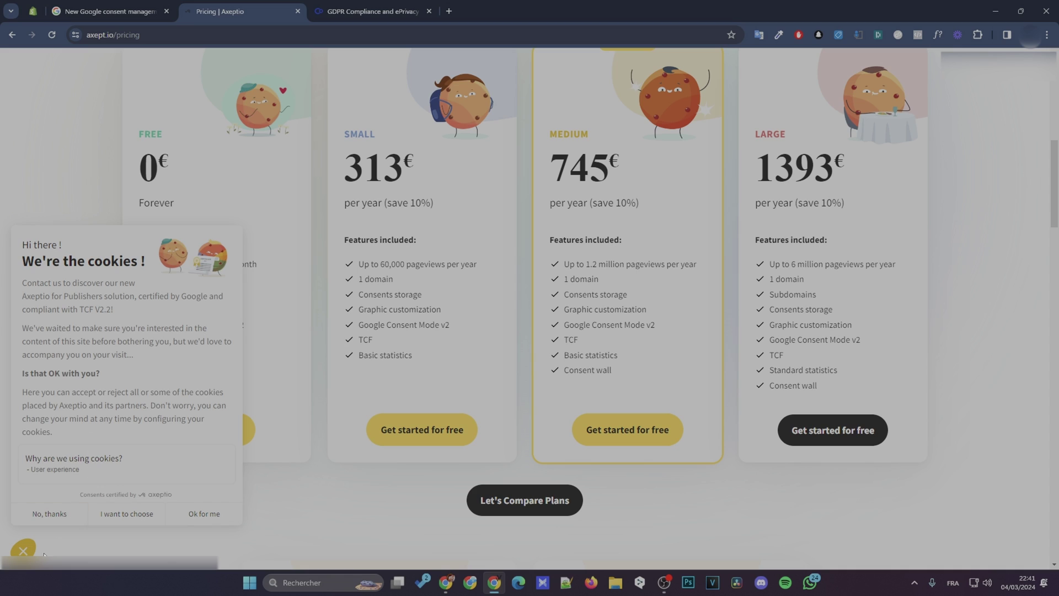
{"action": "left_click", "coordinate": [24, 550]}
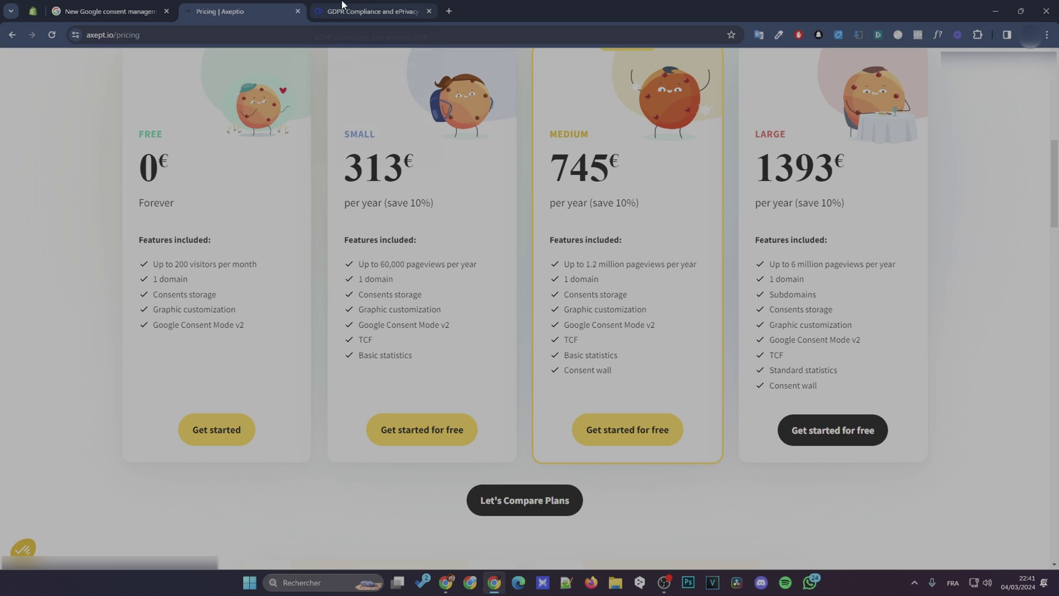
Open Cookiebot's pricing page and check the subpage limit of the Premium Small plan
{"action": "mouse_move", "coordinate": [342, 4]}
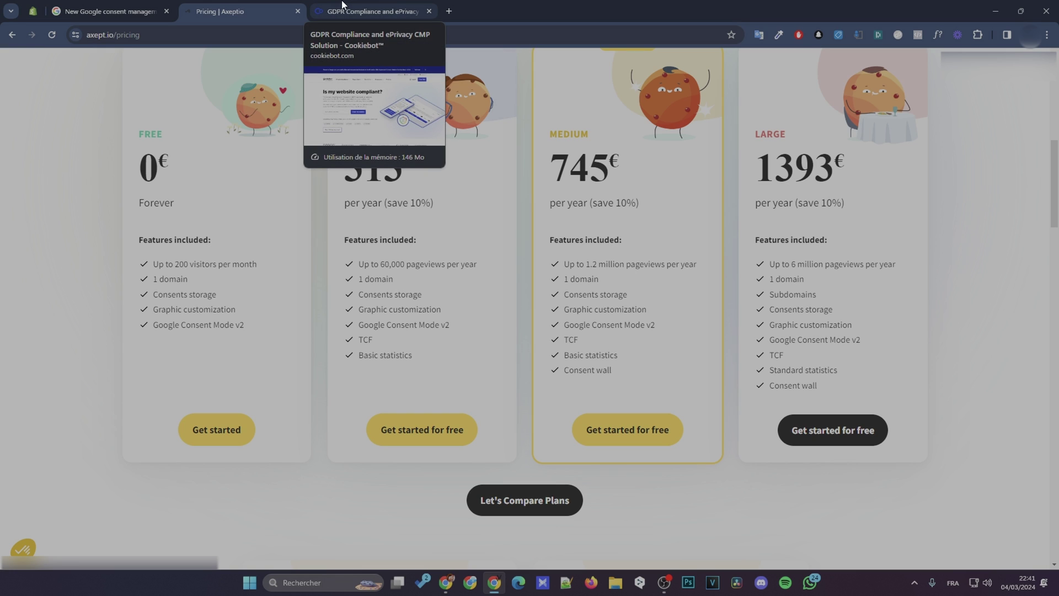
{"action": "left_click", "coordinate": [342, 6]}
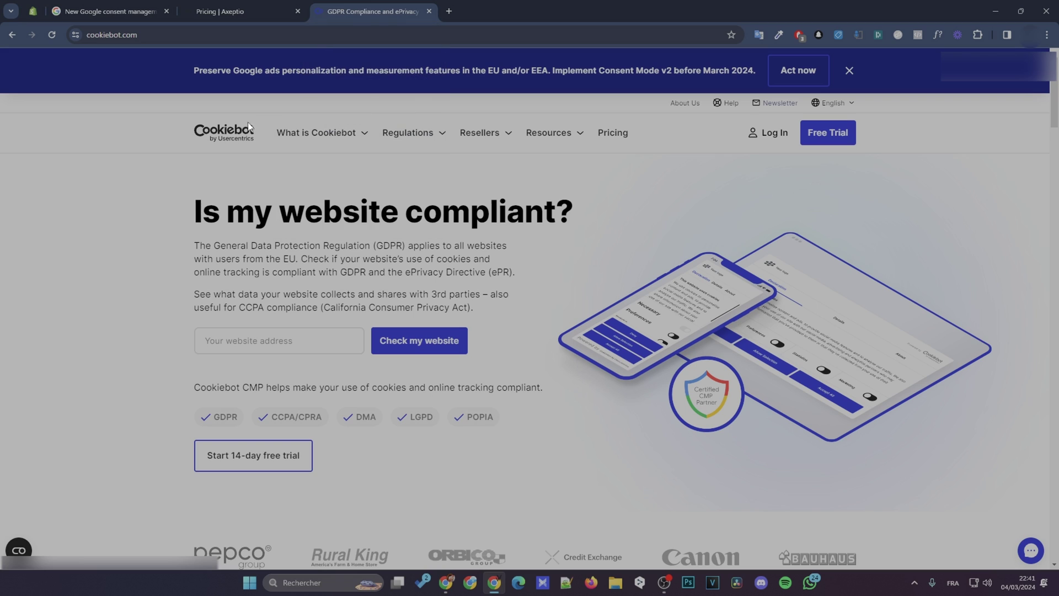
{"action": "left_click", "coordinate": [617, 132]}
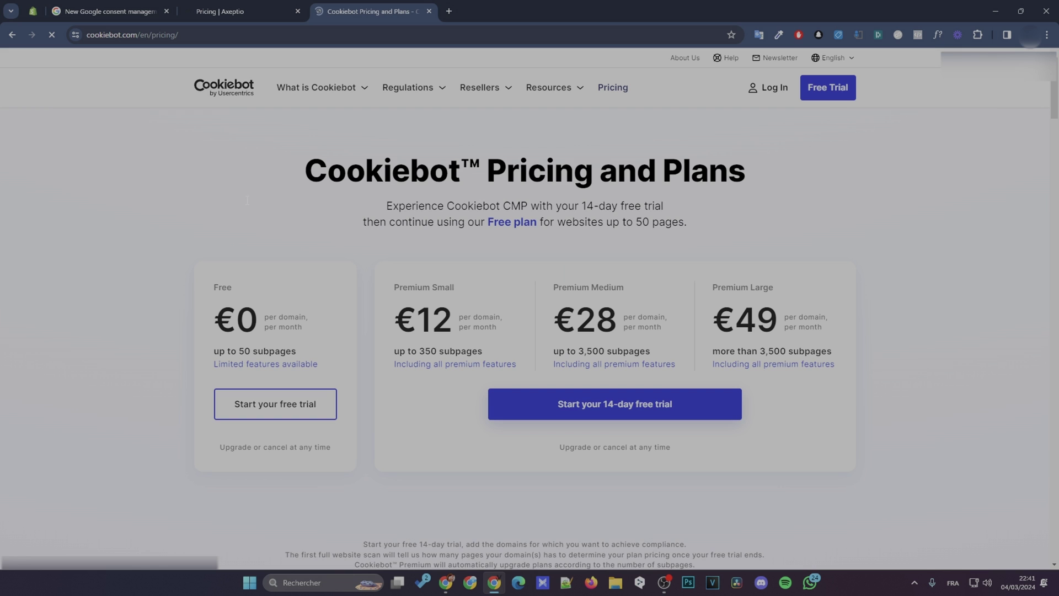
{"action": "left_click_drag", "start_coordinate": [394, 351], "coordinate": [491, 363]}
{"action": "left_click", "coordinate": [468, 352]}
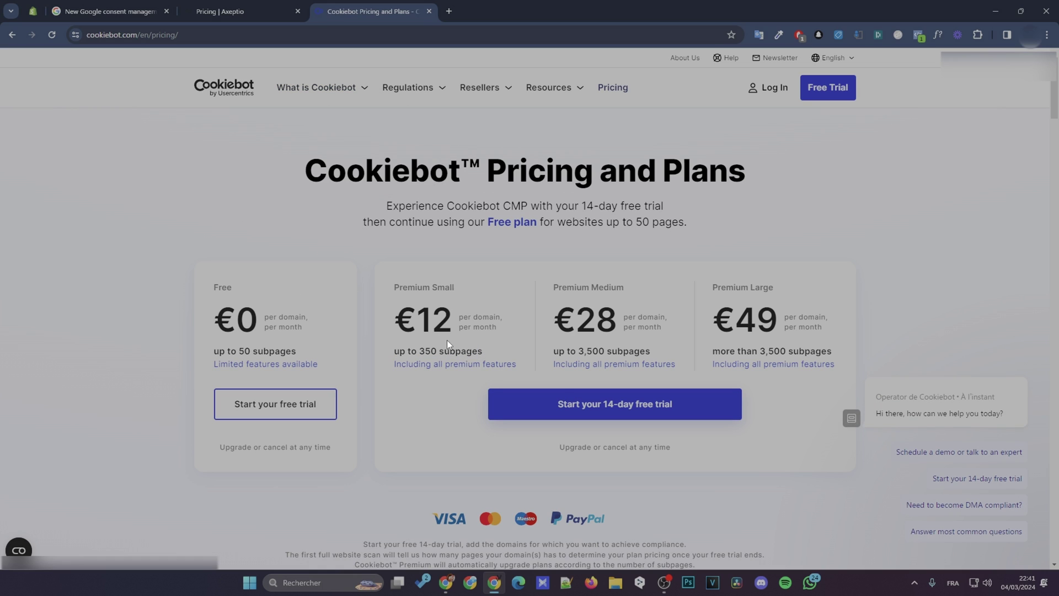
Compare the monthly prices of Cookiebot's Free and Premium Small plans
{"action": "left_click_drag", "start_coordinate": [234, 293], "coordinate": [313, 326]}
{"action": "left_click", "coordinate": [392, 272]}
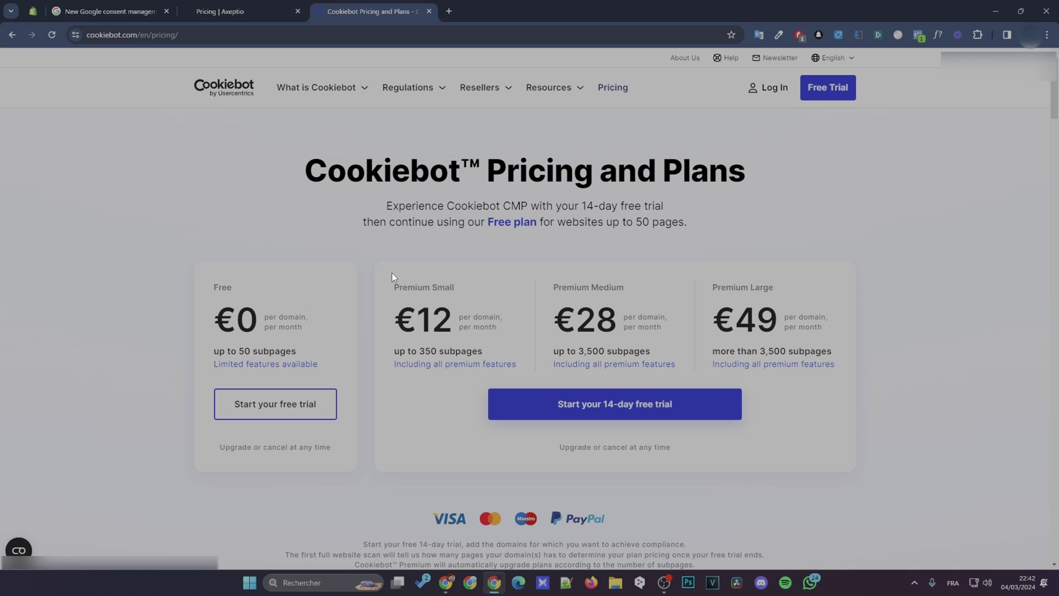
{"action": "left_click_drag", "start_coordinate": [389, 286], "coordinate": [455, 312]}
{"action": "left_click", "coordinate": [419, 312]}
{"action": "left_click_drag", "start_coordinate": [392, 283], "coordinate": [416, 314]}
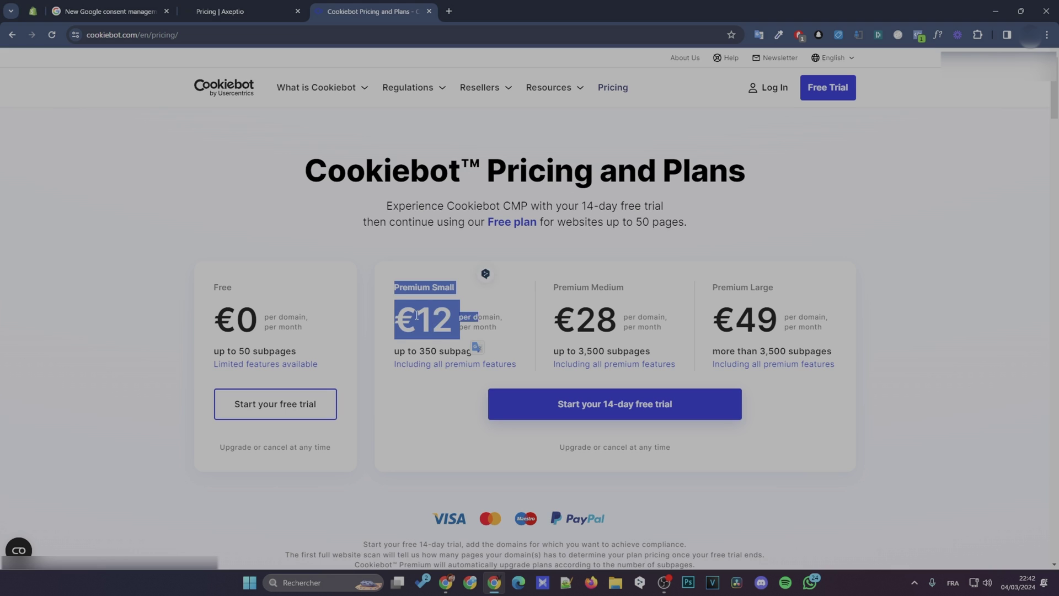
{"action": "left_click", "coordinate": [416, 315]}
{"action": "left_click_drag", "start_coordinate": [215, 319], "coordinate": [256, 319]}
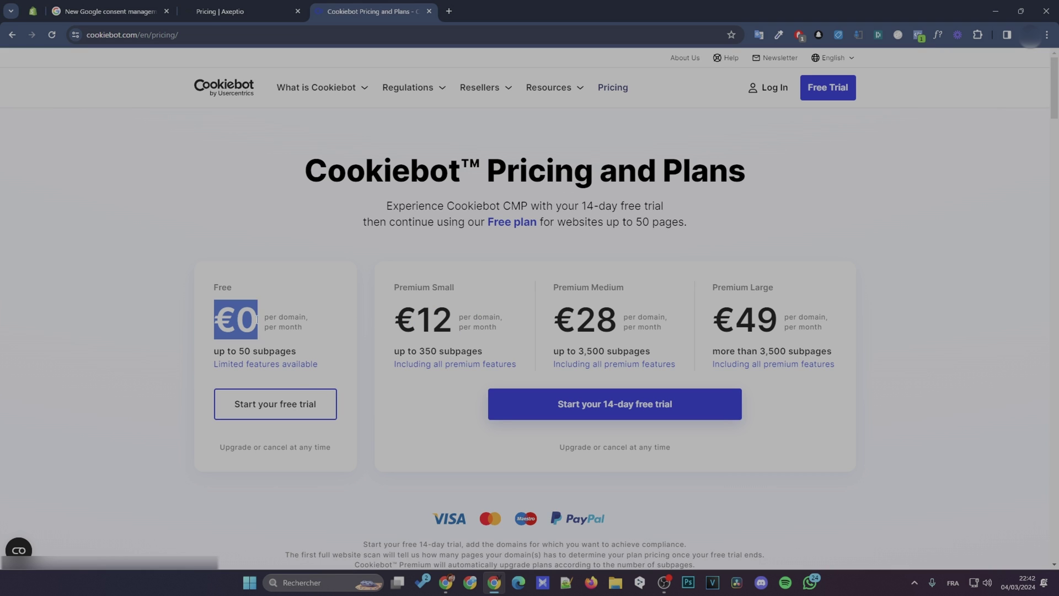
{"action": "left_click", "coordinate": [227, 335]}
Examine the Free and Premium plan comparison, especially custom branding and the legislation frameworks covered
{"action": "scroll", "coordinate": [237, 362], "scroll_direction": "down", "scroll_amount": 10}
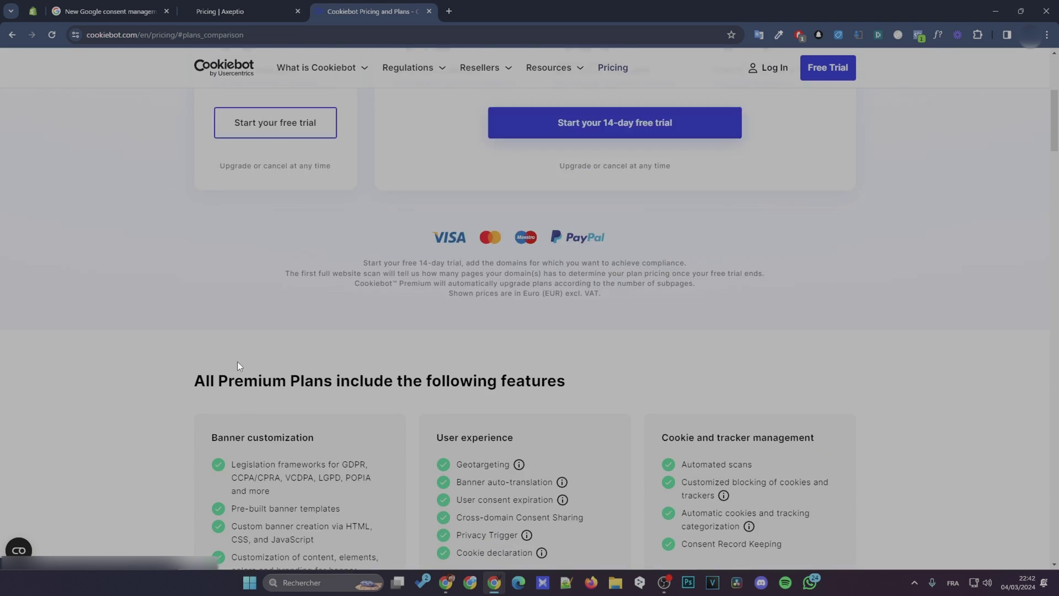
{"action": "scroll", "coordinate": [201, 352], "scroll_direction": "down", "scroll_amount": 7}
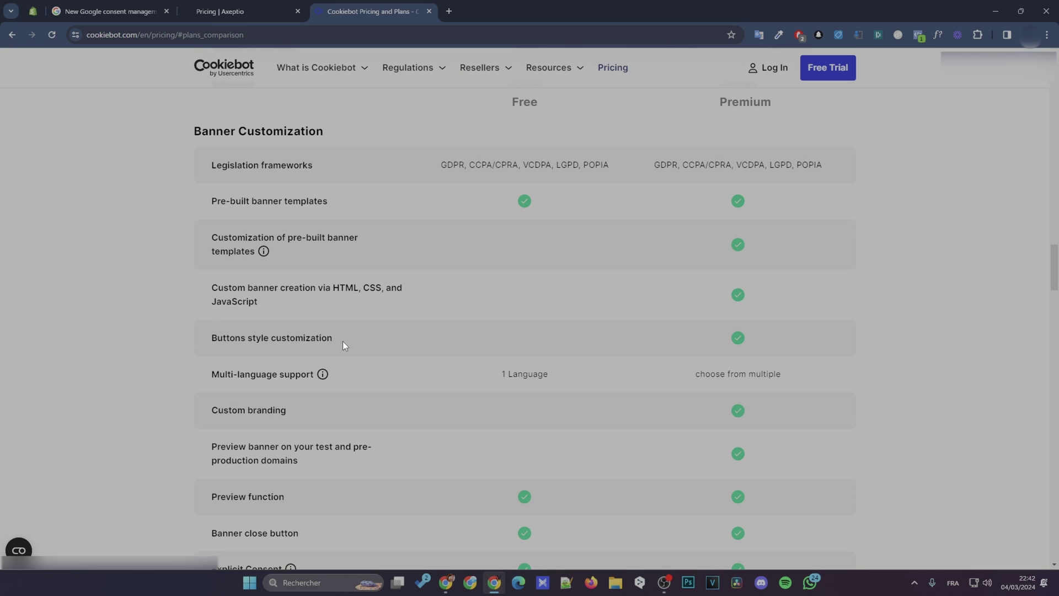
{"action": "triple_click", "coordinate": [249, 410]}
{"action": "left_click", "coordinate": [300, 411]}
{"action": "left_click_drag", "start_coordinate": [441, 163], "coordinate": [499, 164]}
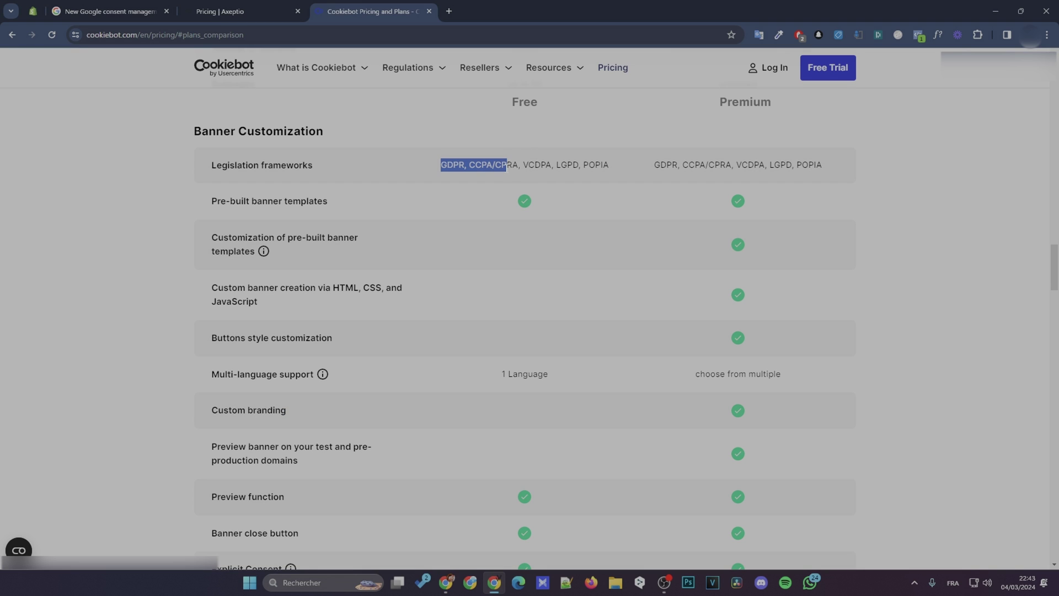
{"action": "left_click", "coordinate": [499, 165]}
{"action": "triple_click", "coordinate": [449, 164]}
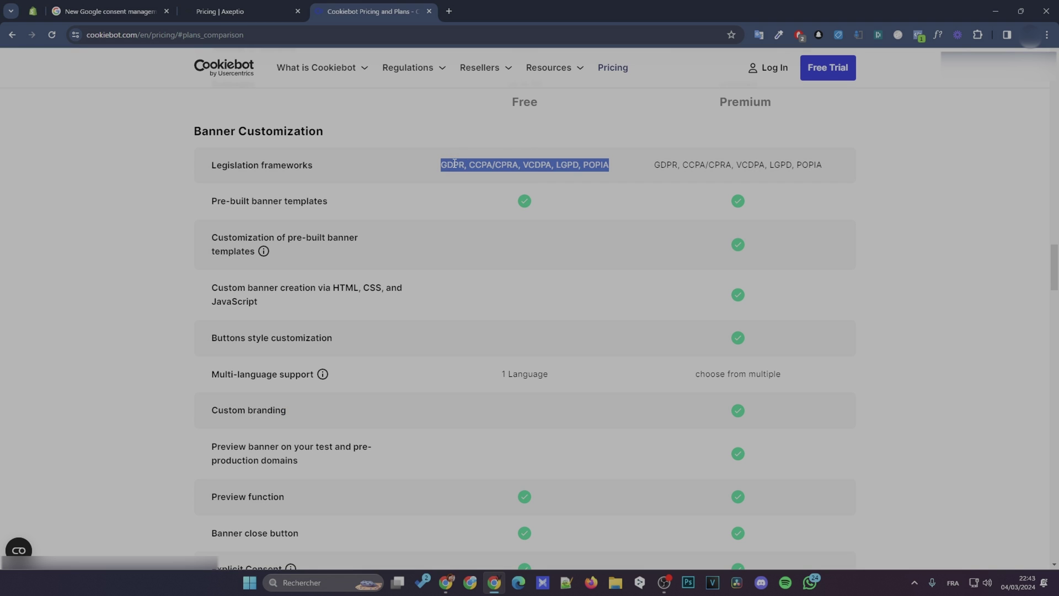
{"action": "left_click", "coordinate": [449, 177]}
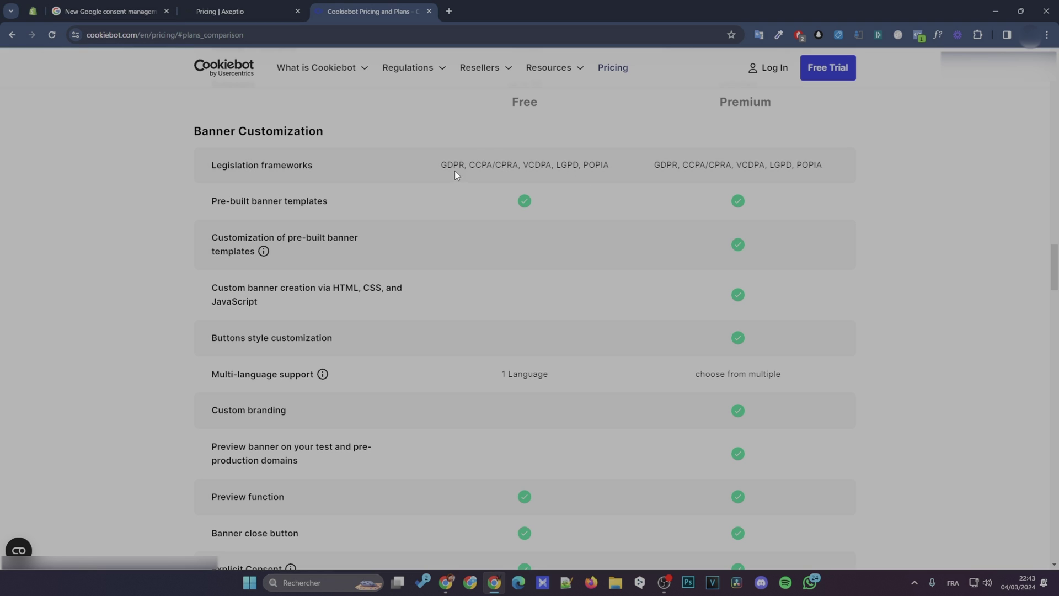
{"action": "left_click_drag", "start_coordinate": [438, 166], "coordinate": [508, 174]}
{"action": "left_click", "coordinate": [435, 165]}
Start Cookiebot's 14-day Premium free trial and select the GDPR legislation preset as the banner template
{"action": "scroll", "coordinate": [593, 216], "scroll_direction": "up", "scroll_amount": 8}
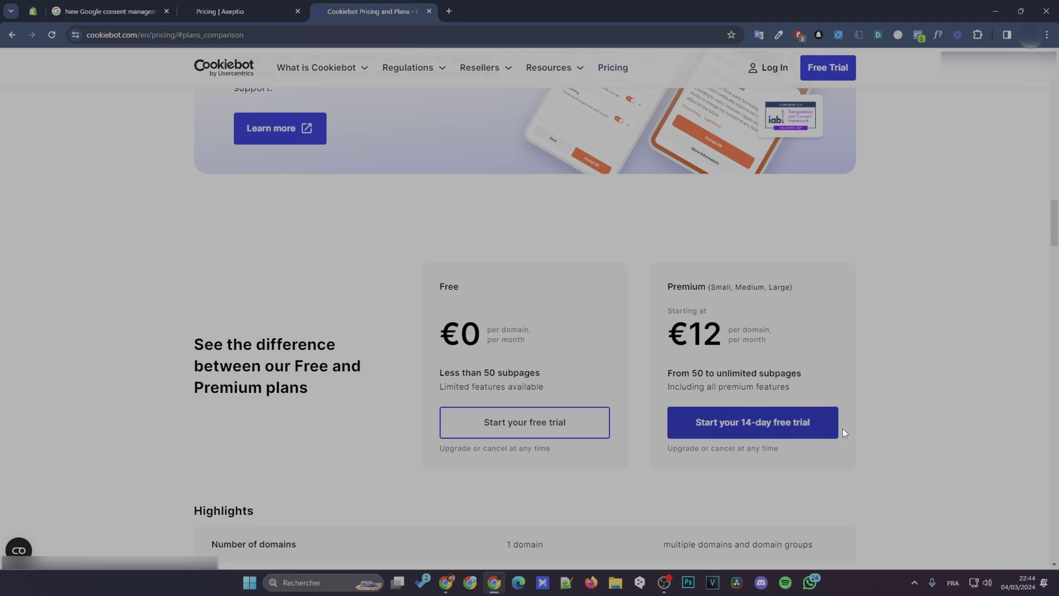
{"action": "left_click", "coordinate": [775, 428]}
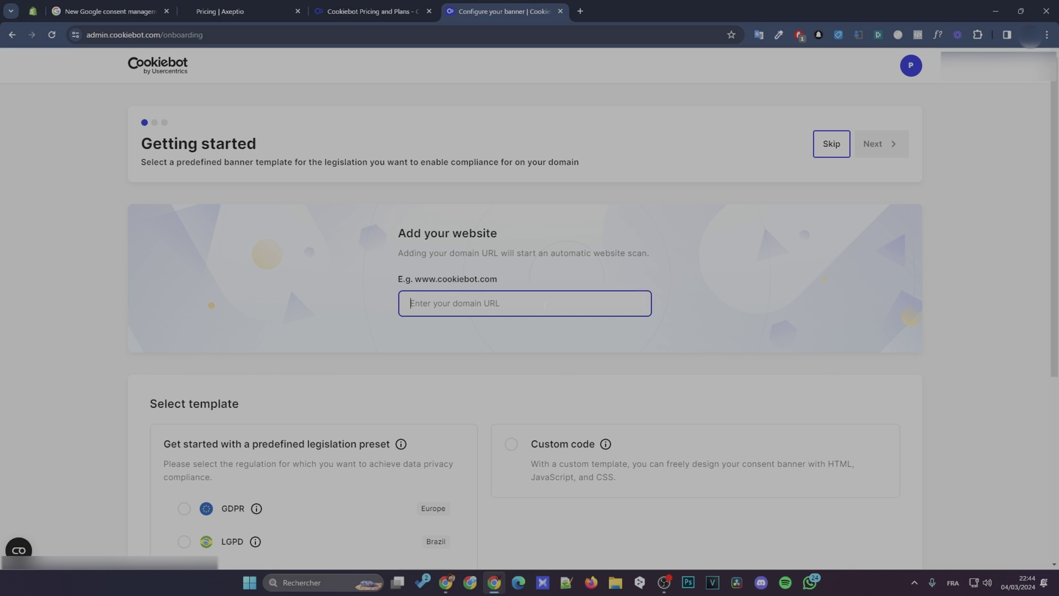
{"action": "scroll", "coordinate": [544, 306], "scroll_direction": "down", "scroll_amount": 5}
{"action": "left_click", "coordinate": [183, 232]}
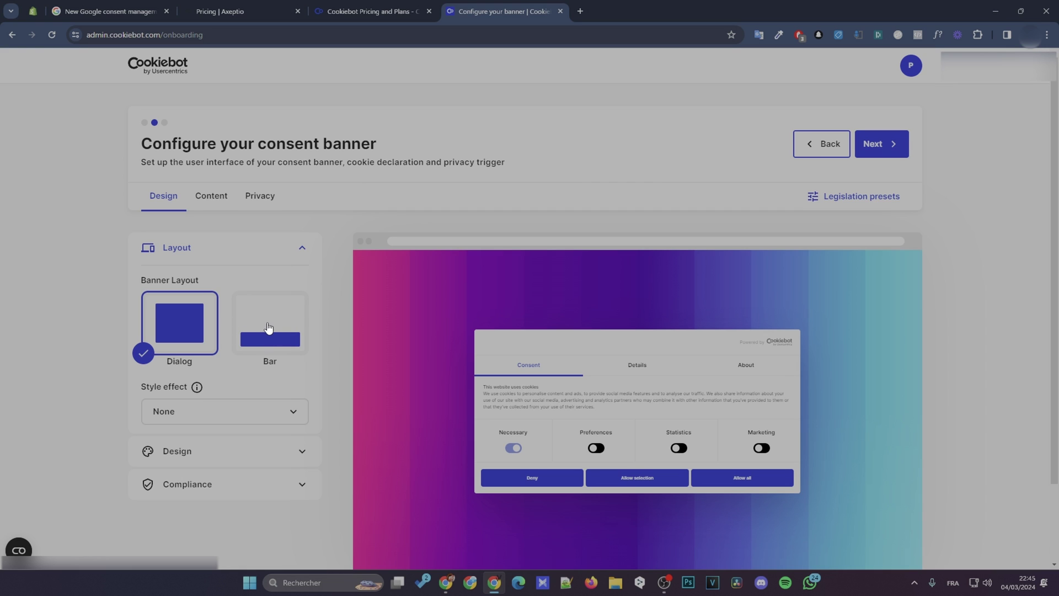
Set the consent banner's theme to Dark and enable displaying a logo on the banner
{"action": "left_click", "coordinate": [268, 327]}
{"action": "scroll", "coordinate": [421, 414], "scroll_direction": "down", "scroll_amount": 1}
{"action": "left_click", "coordinate": [177, 267]}
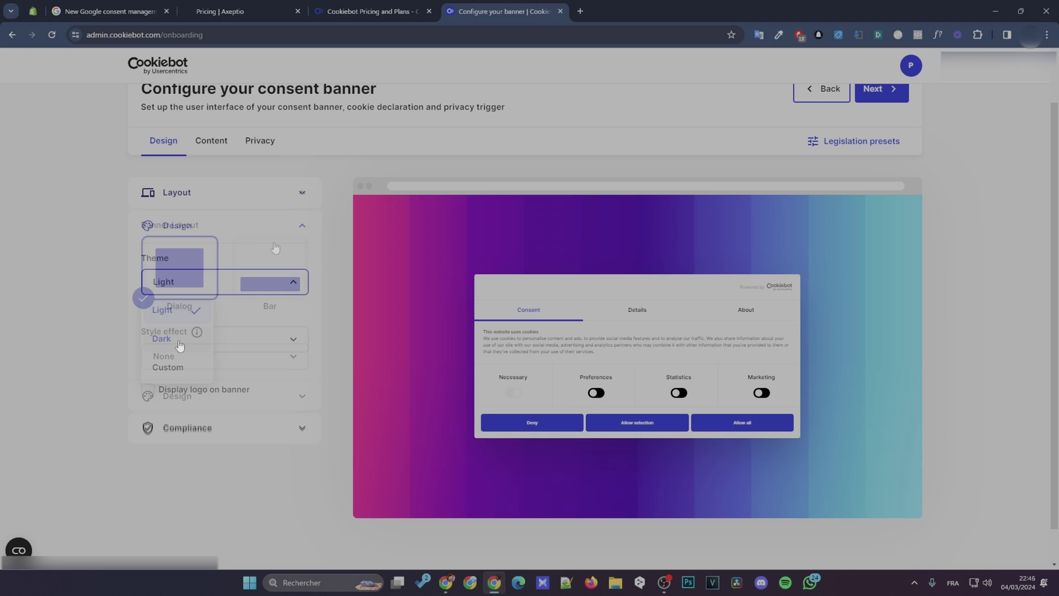
{"action": "left_click", "coordinate": [253, 292]}
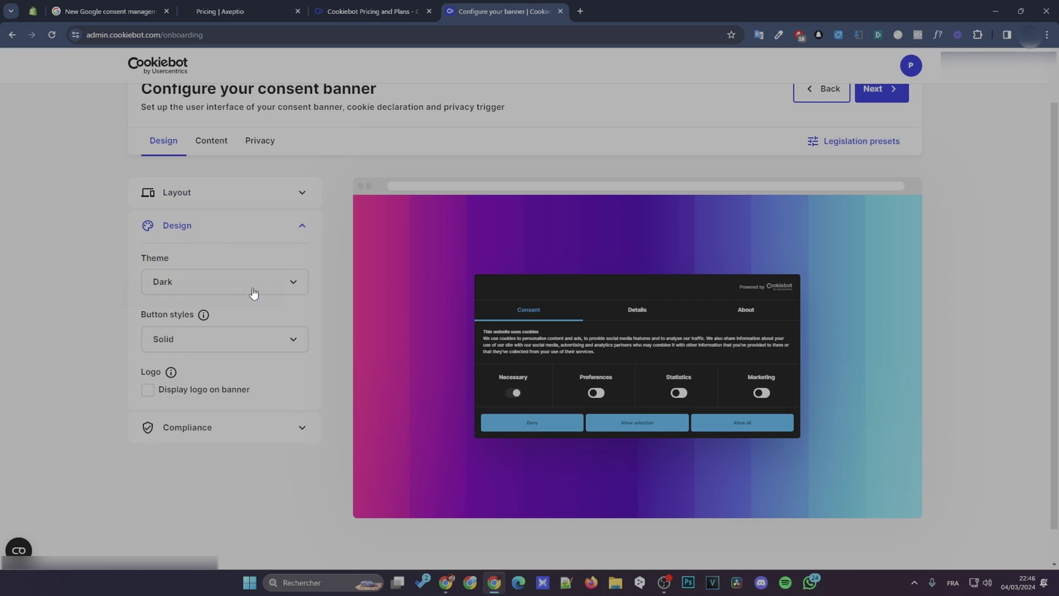
{"action": "left_click", "coordinate": [243, 288]}
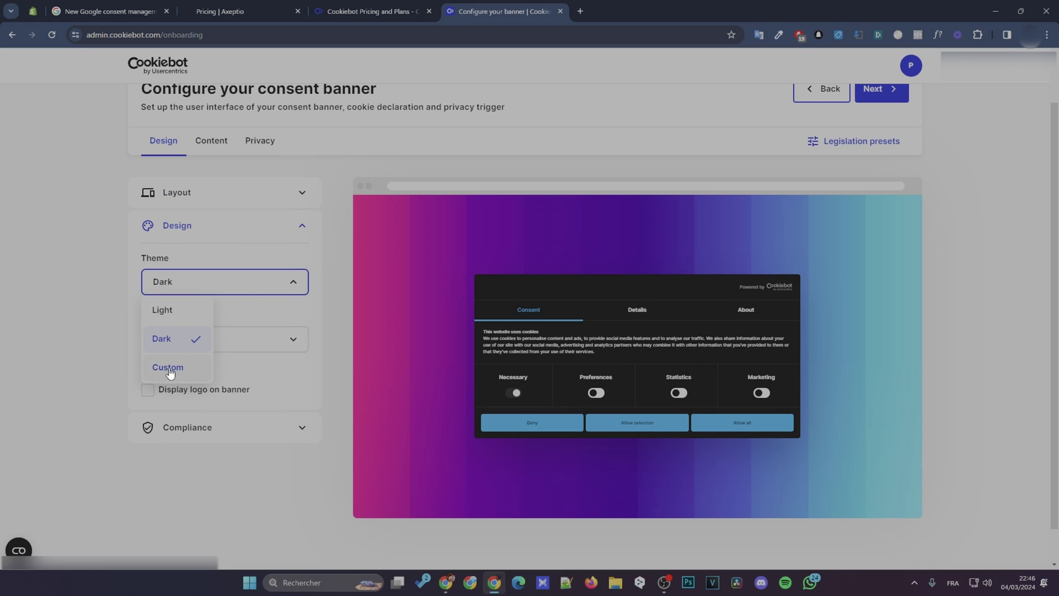
{"action": "left_click", "coordinate": [72, 318]}
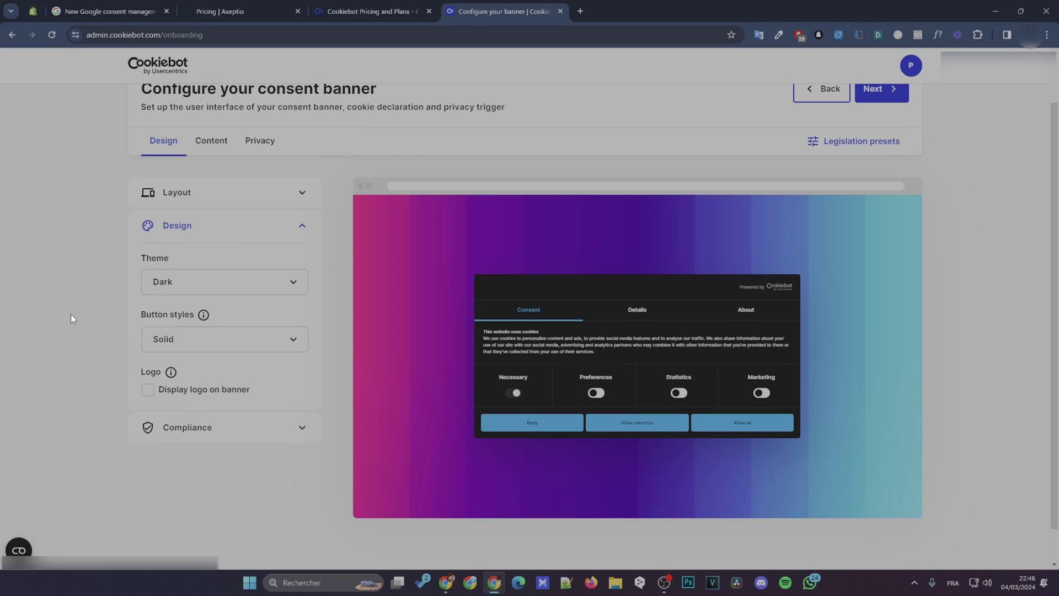
{"action": "left_click", "coordinate": [147, 389]}
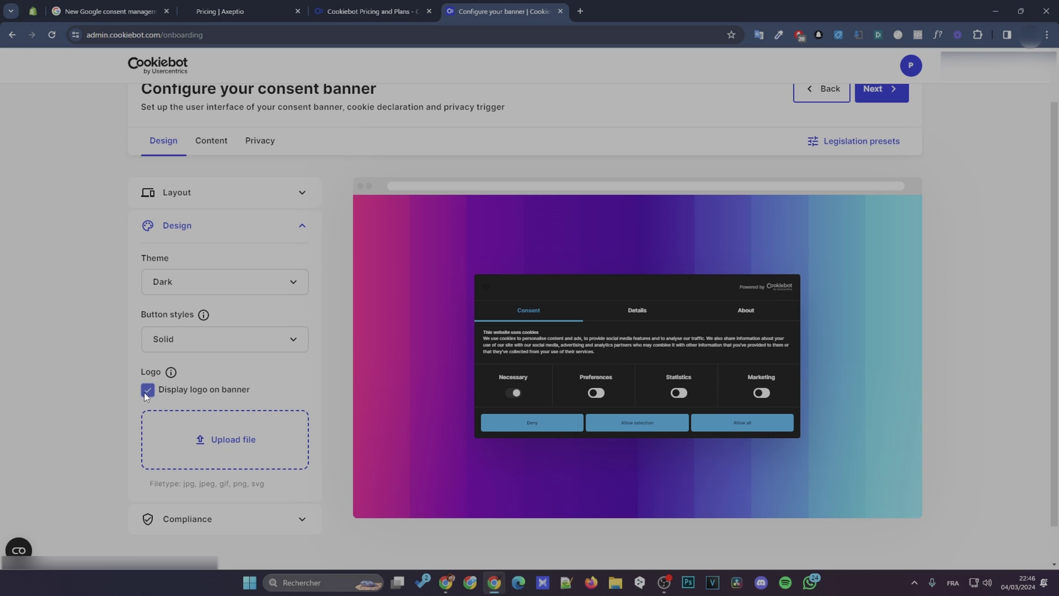
Turn off the logo display on the banner and check the Distribution territory options in the compliance settings
{"action": "left_click", "coordinate": [148, 389]}
{"action": "left_click", "coordinate": [207, 426]}
{"action": "left_click", "coordinate": [210, 521]}
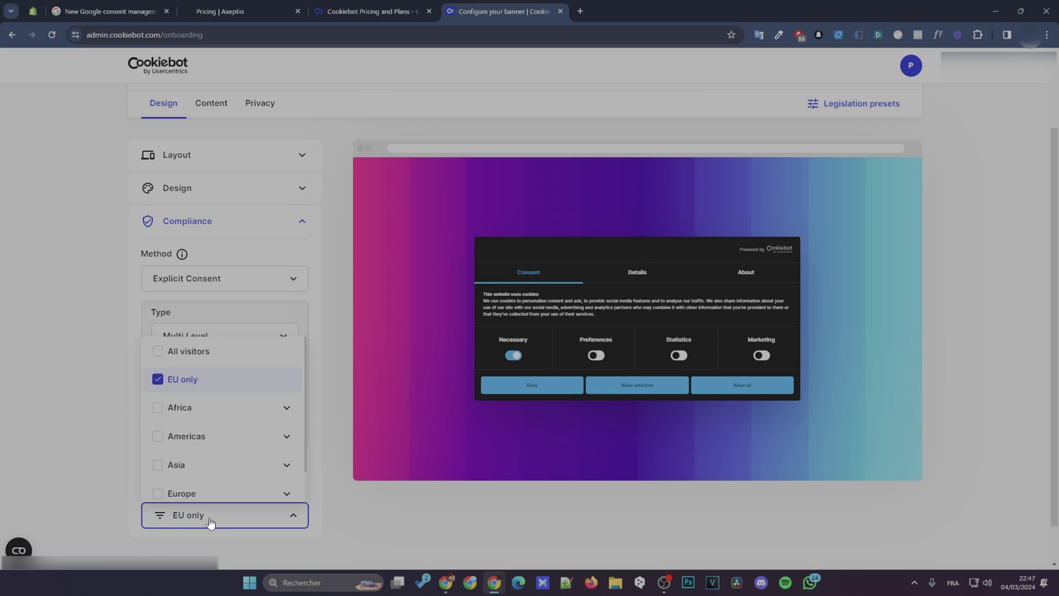
{"action": "left_click", "coordinate": [210, 521]}
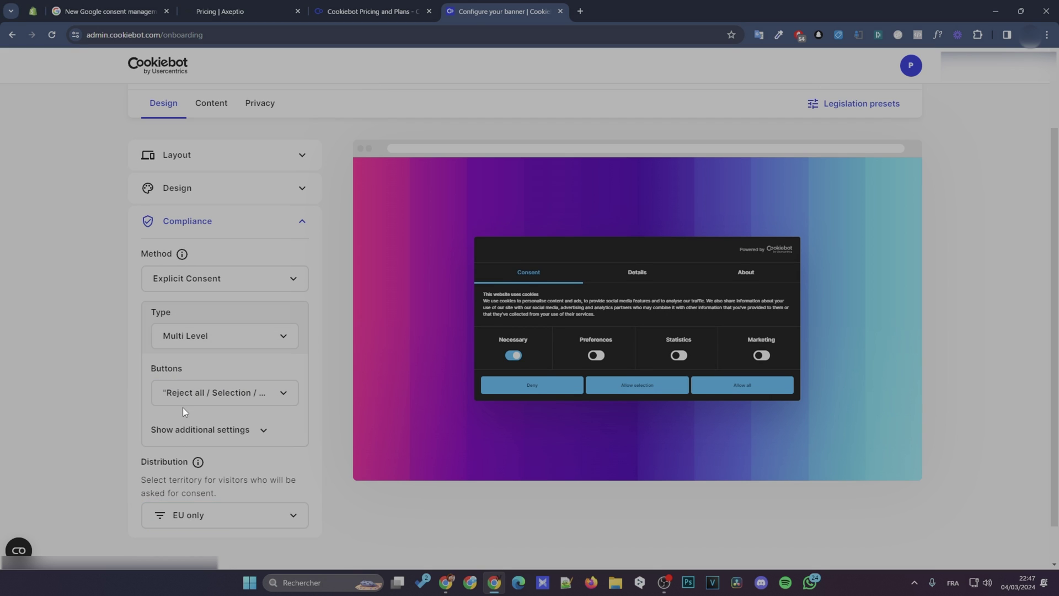
Add French to the banner's content languages and set it as the default language
{"action": "scroll", "coordinate": [183, 407], "scroll_direction": "up", "scroll_amount": 1}
{"action": "left_click", "coordinate": [211, 158]}
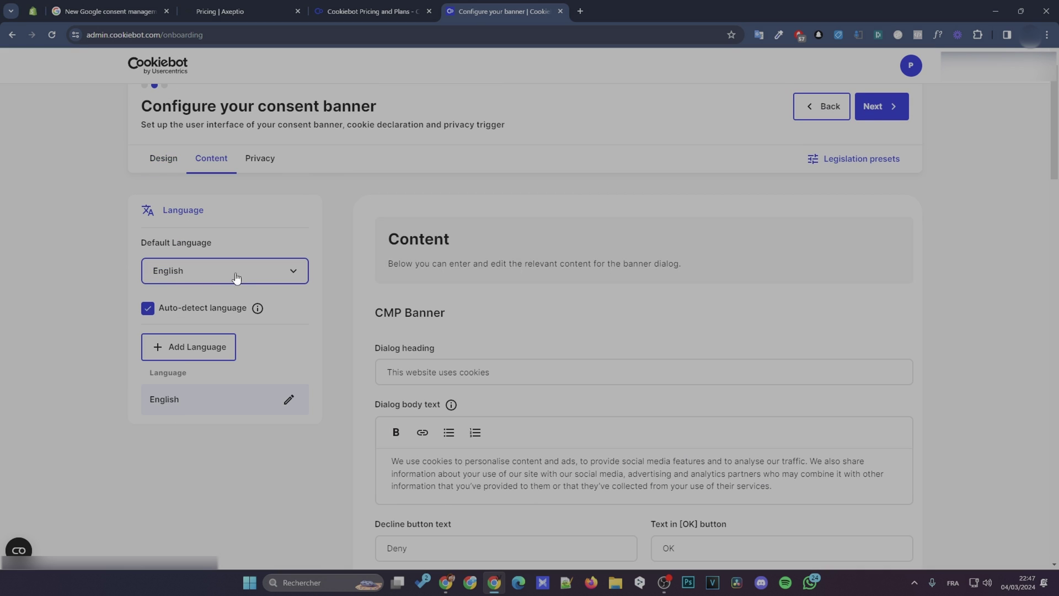
{"action": "left_click", "coordinate": [197, 350]}
{"action": "type", "text": "fr"}
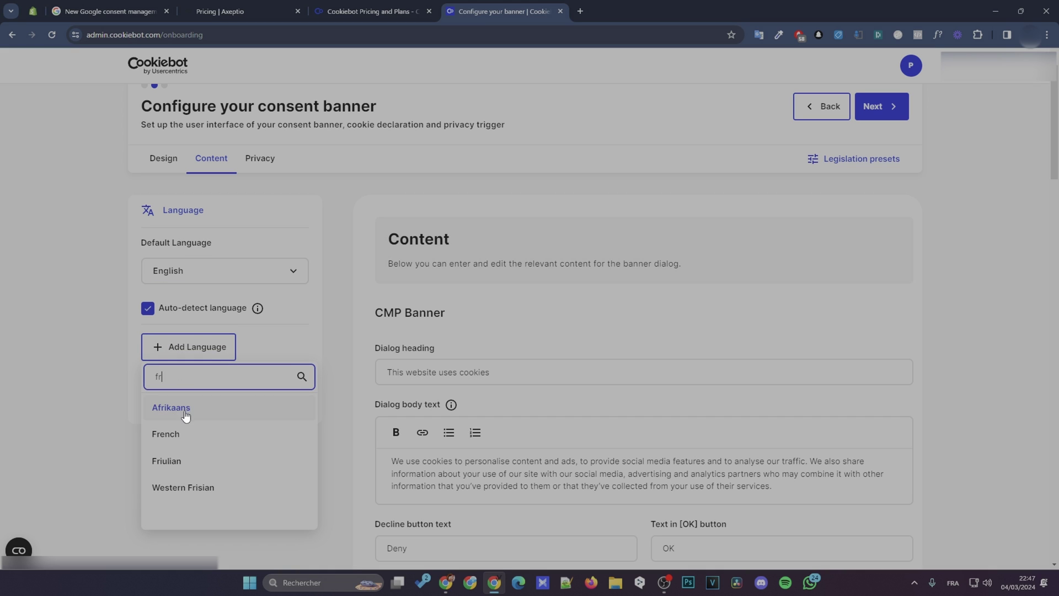
{"action": "left_click", "coordinate": [196, 437]}
{"action": "left_click", "coordinate": [182, 273]}
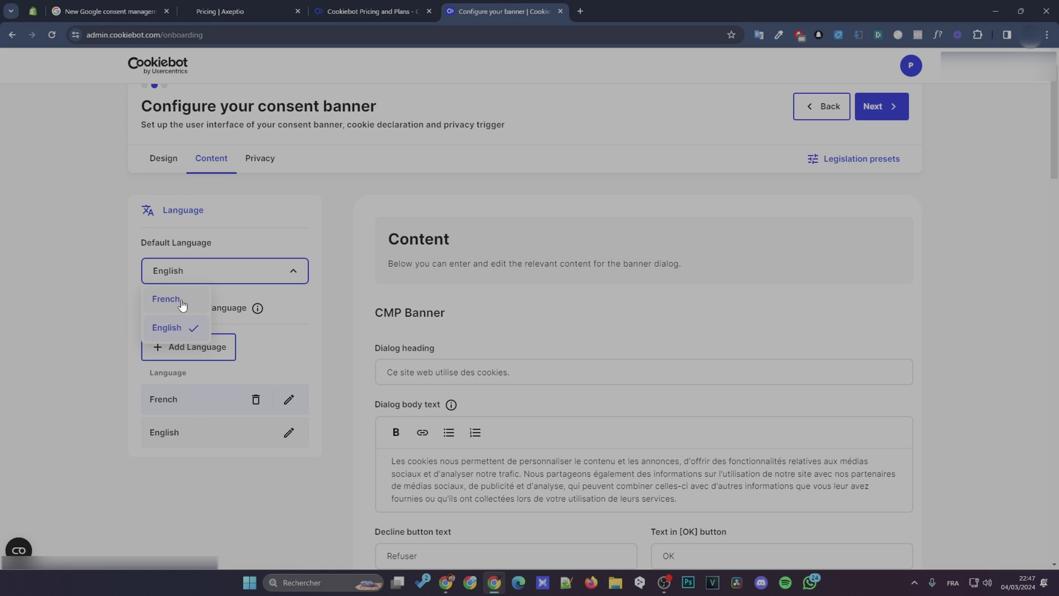
{"action": "left_click", "coordinate": [182, 302]}
Disable the privacy trigger's Show privacy button option and continue to the next onboarding stage
{"action": "scroll", "coordinate": [266, 204], "scroll_direction": "up", "scroll_amount": 1}
{"action": "left_click", "coordinate": [266, 203]}
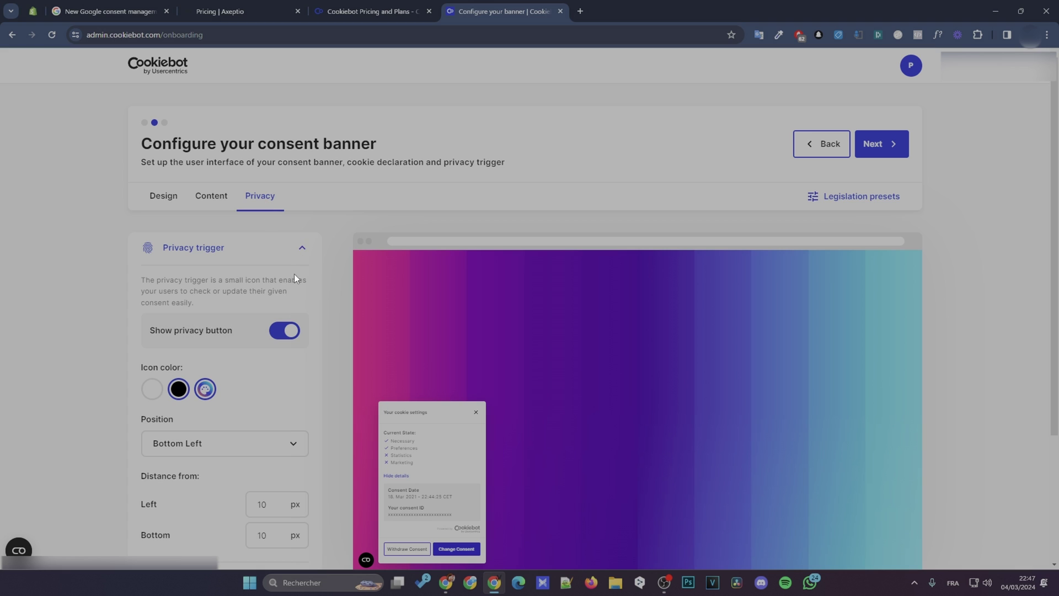
{"action": "scroll", "coordinate": [348, 491], "scroll_direction": "down", "scroll_amount": 1}
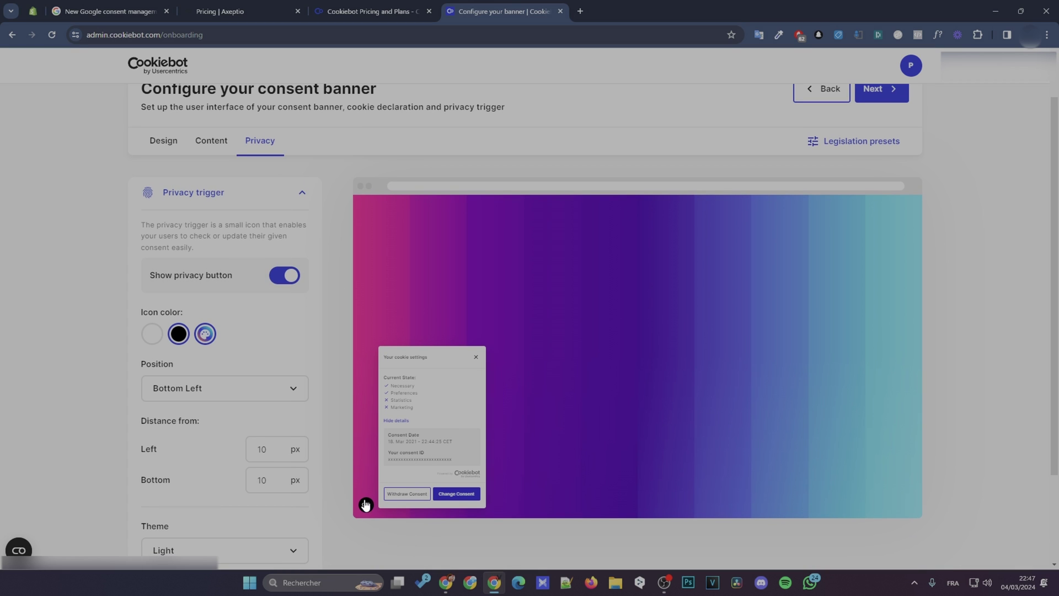
{"action": "left_click", "coordinate": [284, 275]}
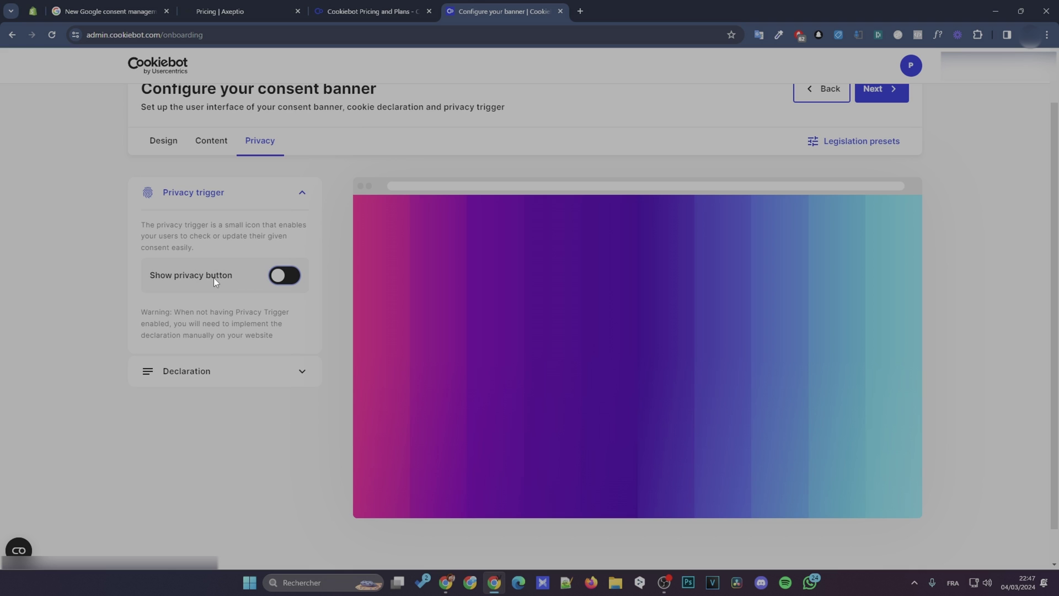
{"action": "scroll", "coordinate": [883, 144], "scroll_direction": "up", "scroll_amount": 1}
{"action": "left_click", "coordinate": [889, 151]}
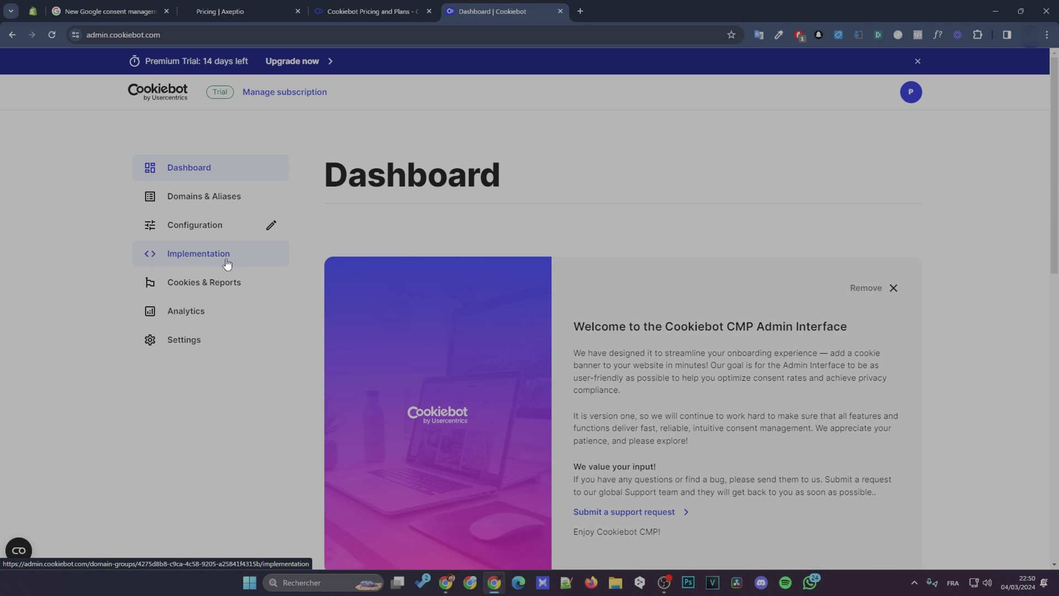
Open Cookiebot's Implementation page and locate the Domain group ID under Installation guides
{"action": "left_click", "coordinate": [226, 264]}
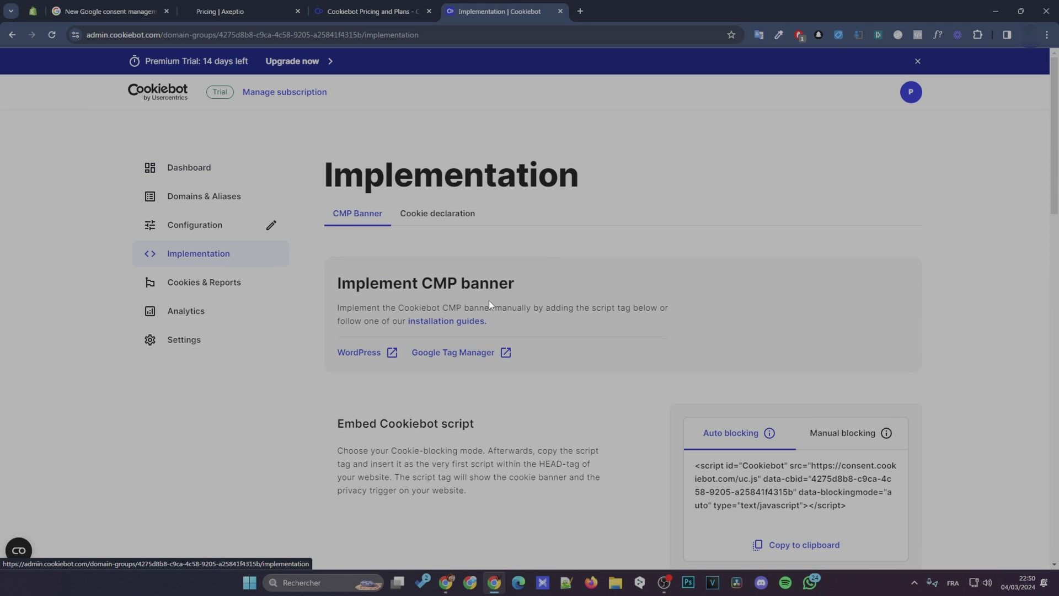
{"action": "scroll", "coordinate": [489, 300], "scroll_direction": "down", "scroll_amount": 10}
{"action": "left_click", "coordinate": [470, 366]}
{"action": "double_click", "coordinate": [471, 366]}
{"action": "triple_click", "coordinate": [470, 367]}
{"action": "scroll", "coordinate": [496, 365], "scroll_direction": "up", "scroll_amount": 1}
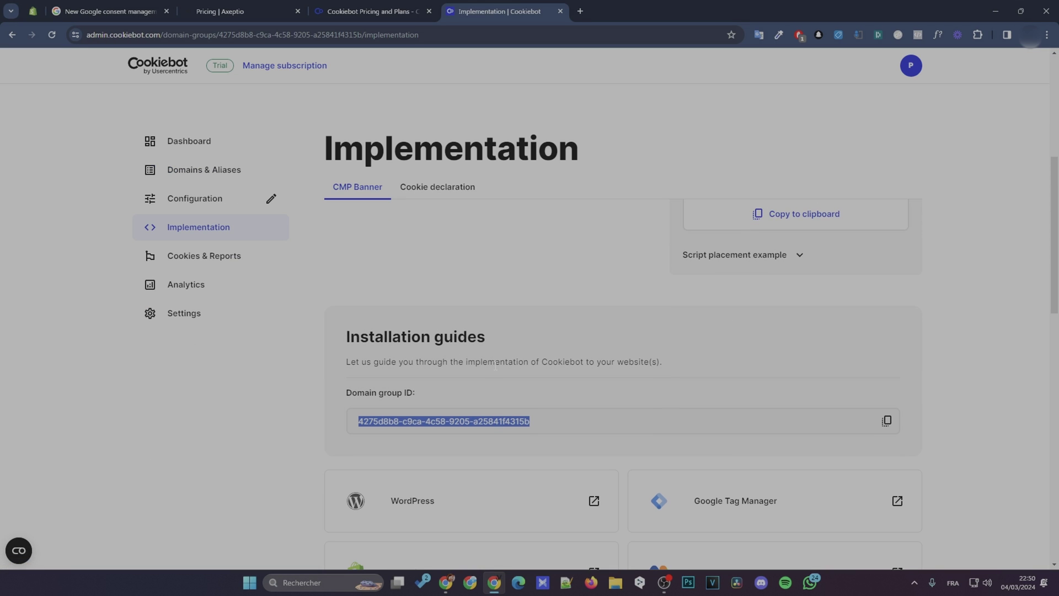
Open Cookiebot's Shopify installation guide and examine how to reach the theme's code editor
{"action": "scroll", "coordinate": [495, 365], "scroll_direction": "down", "scroll_amount": 1}
{"action": "left_click", "coordinate": [421, 515]}
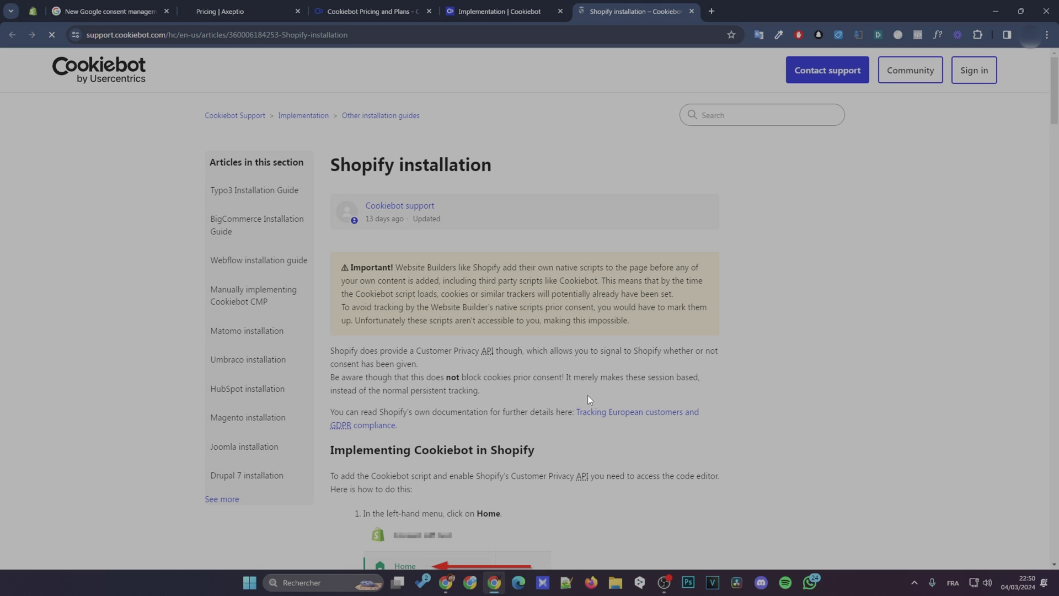
{"action": "scroll", "coordinate": [588, 397], "scroll_direction": "down", "scroll_amount": 2}
{"action": "scroll", "coordinate": [589, 397], "scroll_direction": "down", "scroll_amount": 6}
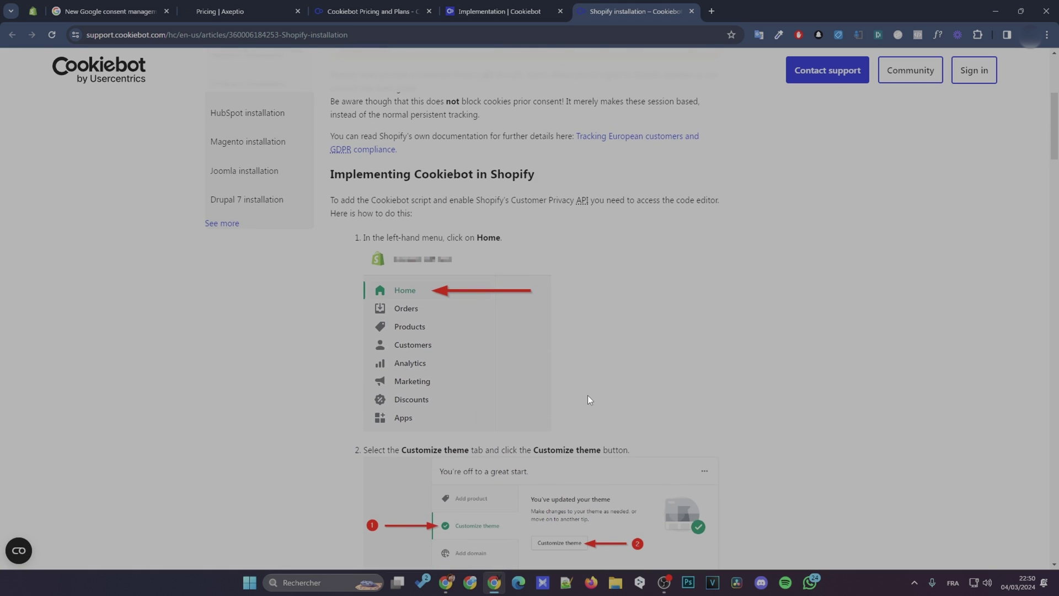
{"action": "scroll", "coordinate": [590, 395], "scroll_direction": "down", "scroll_amount": 3}
{"action": "scroll", "coordinate": [402, 314], "scroll_direction": "up", "scroll_amount": 2}
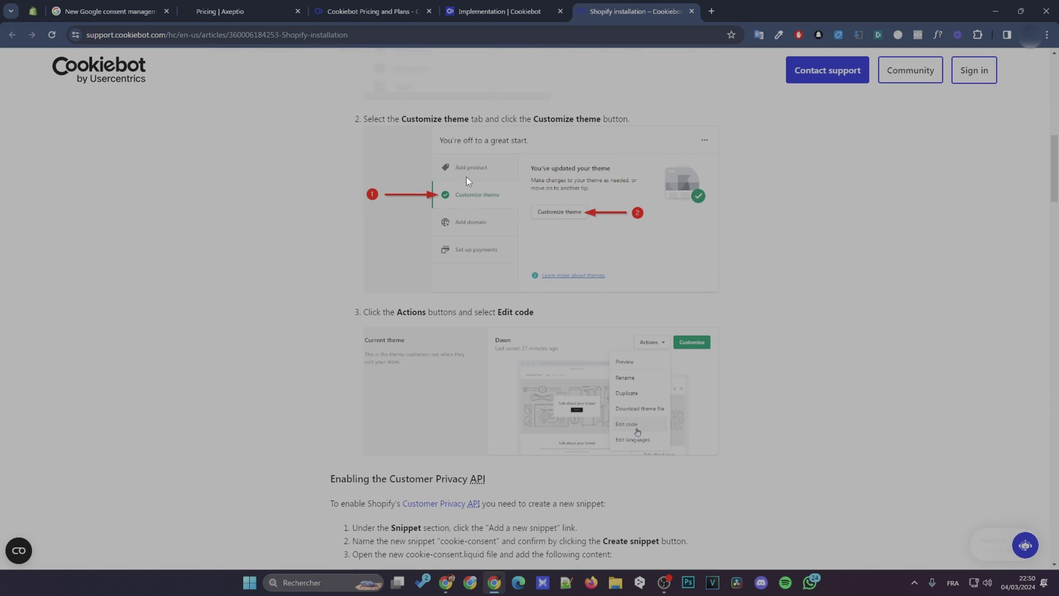
{"action": "scroll", "coordinate": [358, 333], "scroll_direction": "down", "scroll_amount": 1}
{"action": "scroll", "coordinate": [315, 324], "scroll_direction": "up", "scroll_amount": 2}
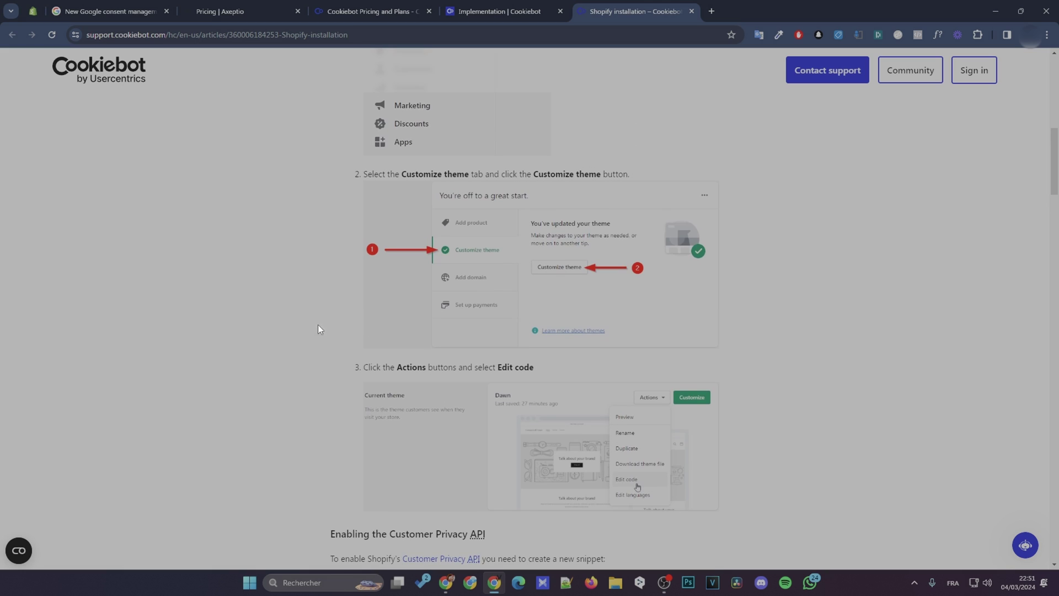
Switch to the Shopify admin and open the current theme's code for editing
{"action": "left_click", "coordinate": [33, 11]}
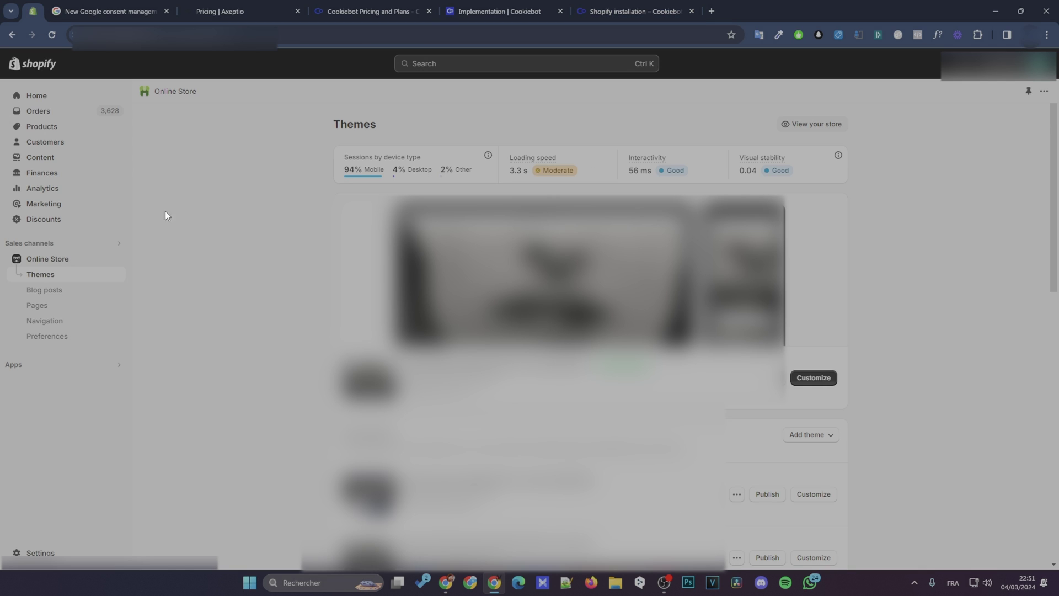
{"action": "left_click", "coordinate": [783, 384]}
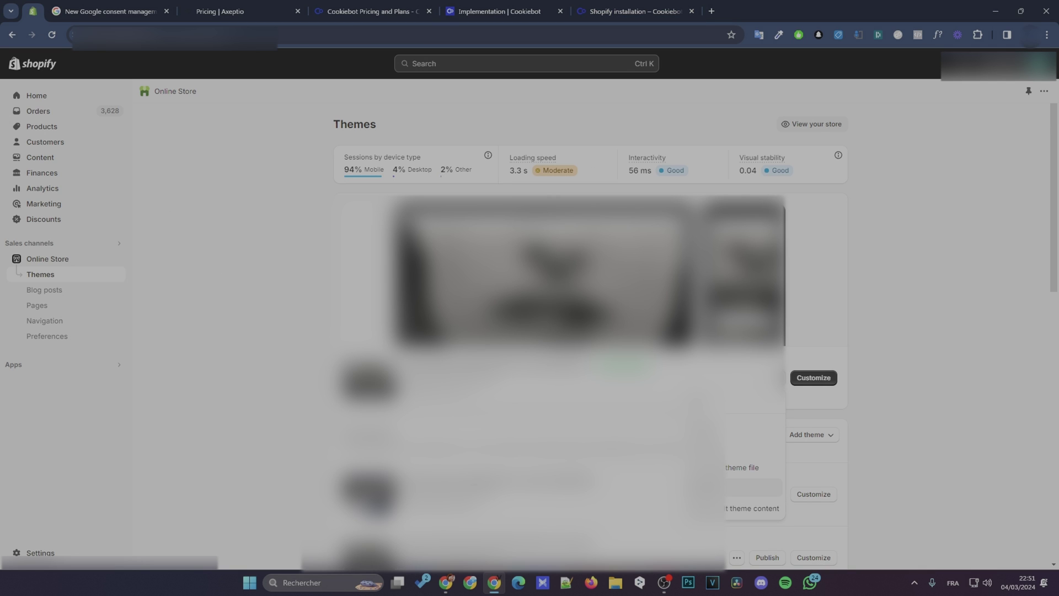
{"action": "left_click", "coordinate": [726, 493]}
Create a new snippet in the theme's Snippets folder, named cookie-consent as given in the installation guide
{"action": "left_click", "coordinate": [11, 120]}
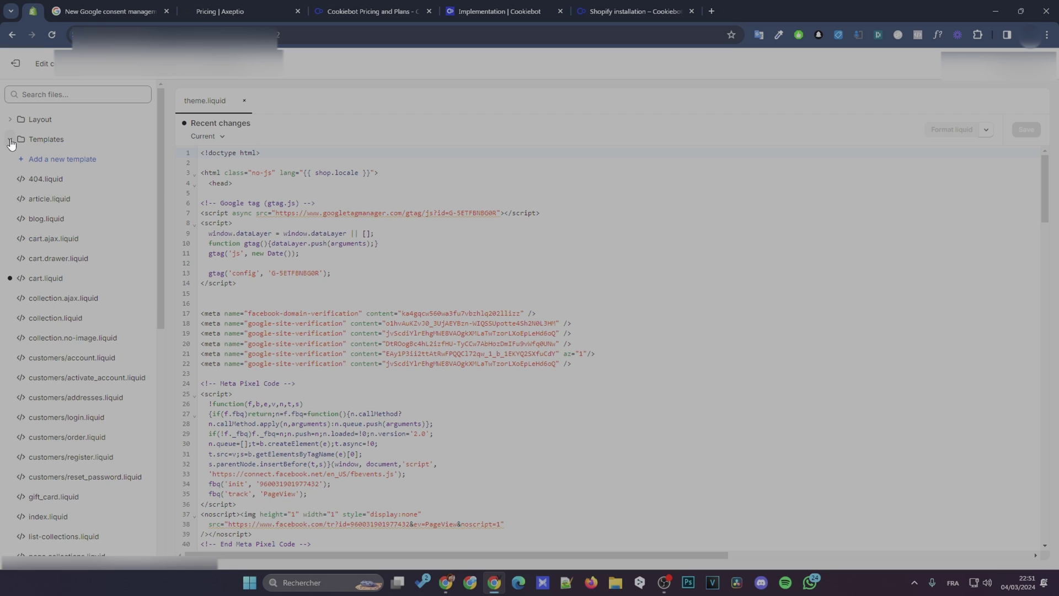
{"action": "left_click", "coordinate": [11, 139]}
{"action": "left_click", "coordinate": [41, 180]}
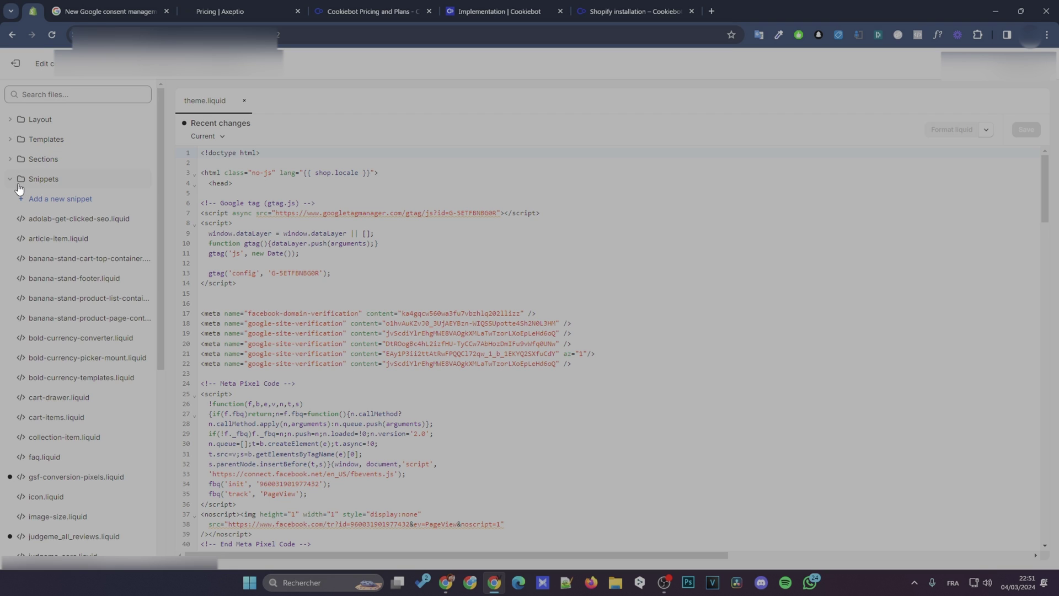
{"action": "left_click", "coordinate": [78, 200]}
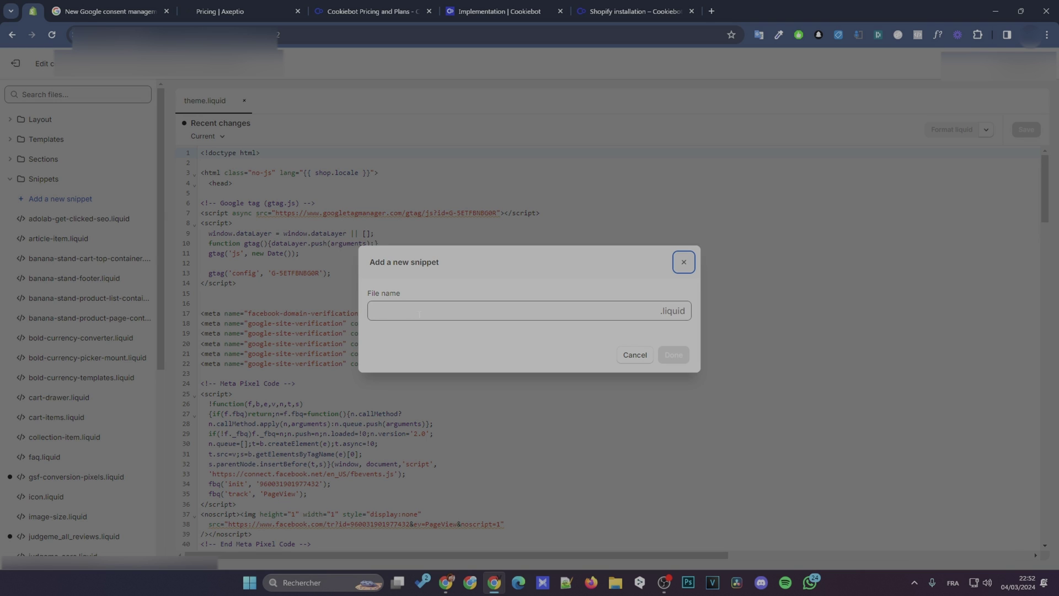
{"action": "left_click", "coordinate": [634, 11]}
{"action": "left_click_drag", "start_coordinate": [440, 266], "coordinate": [498, 265]}
{"action": "key", "text": "ctrl+c"}
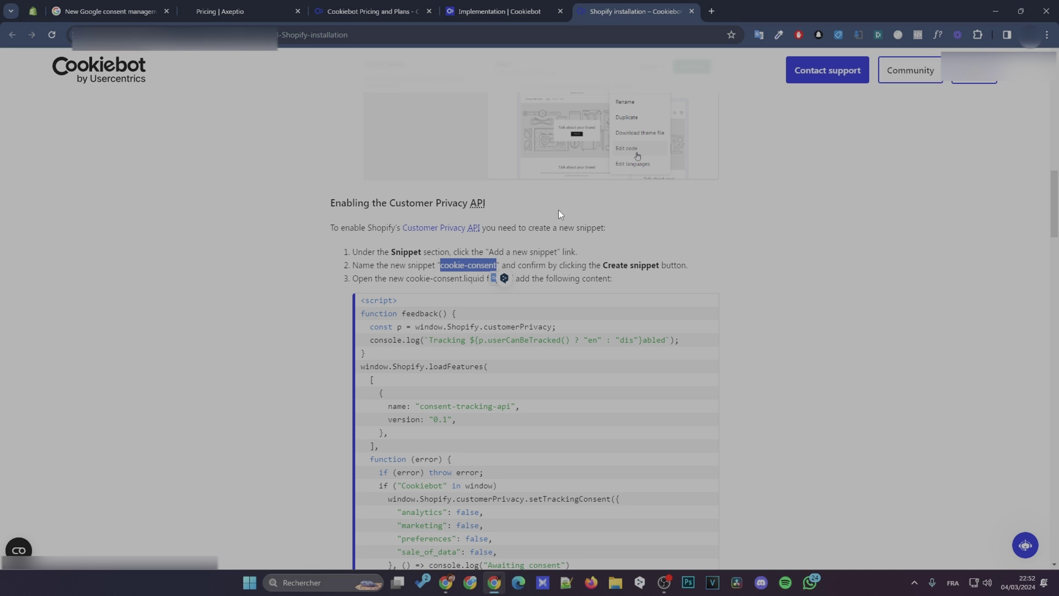
{"action": "key", "text": "ctrl+1"}
{"action": "key", "text": "ctrl+v"}
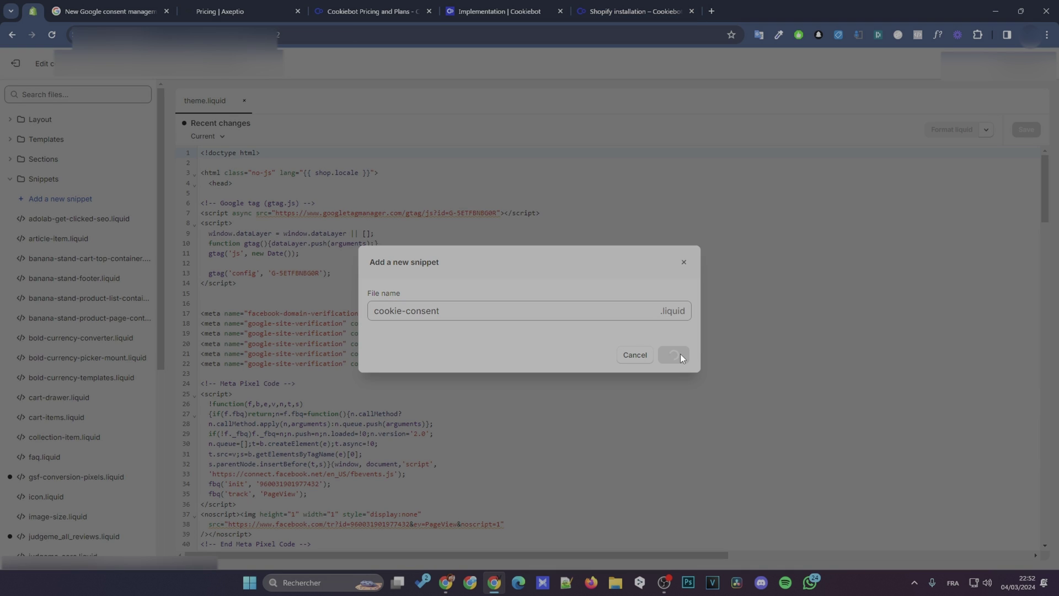
Copy the guide's Customer Privacy API script into cookie-consent.liquid and save the file
{"action": "key", "text": "ctrl+6"}
{"action": "left_click_drag", "start_coordinate": [360, 299], "coordinate": [414, 416]}
{"action": "scroll", "coordinate": [449, 387], "scroll_direction": "down", "scroll_amount": 8}
{"action": "scroll", "coordinate": [449, 388], "scroll_direction": "up", "scroll_amount": 1}
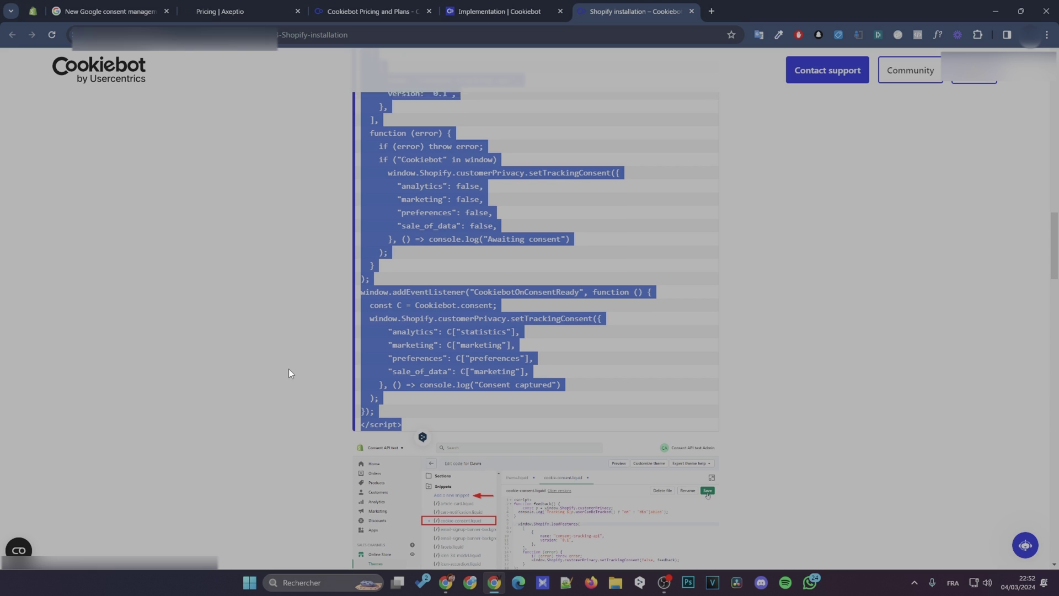
{"action": "left_click", "coordinate": [32, 10]}
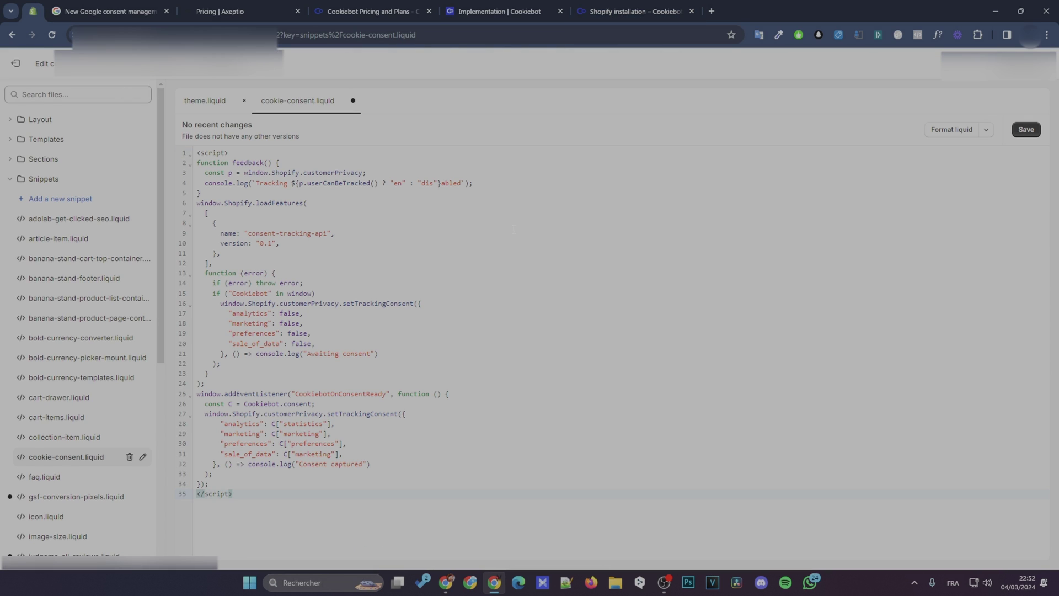
{"action": "key", "text": "ctrl+s"}
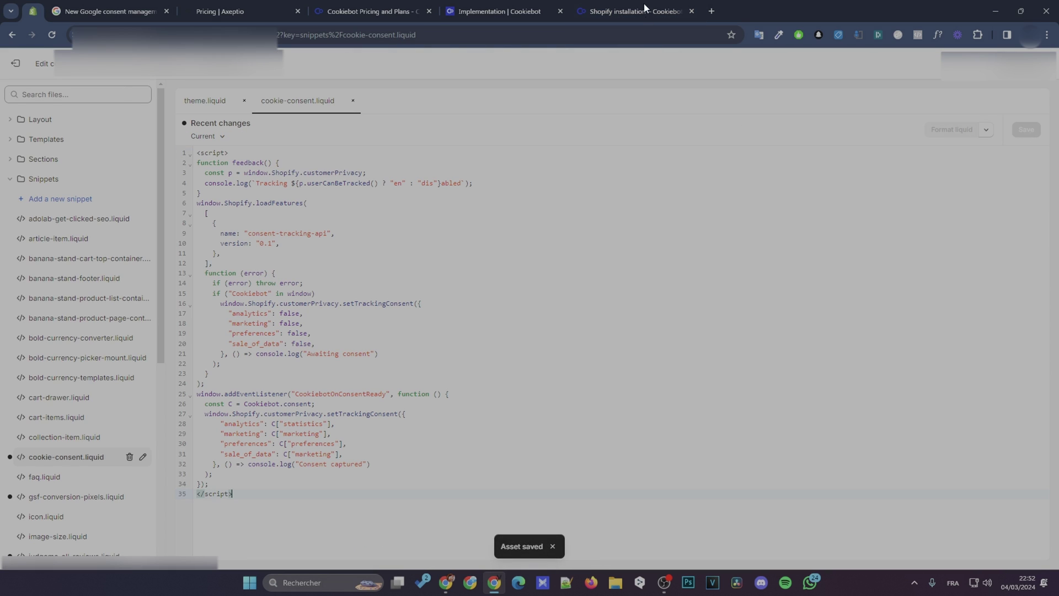
Copy the guide's Cookiebot script and insert it directly below the opening <head> tag in theme.liquid
{"action": "left_click", "coordinate": [207, 103]}
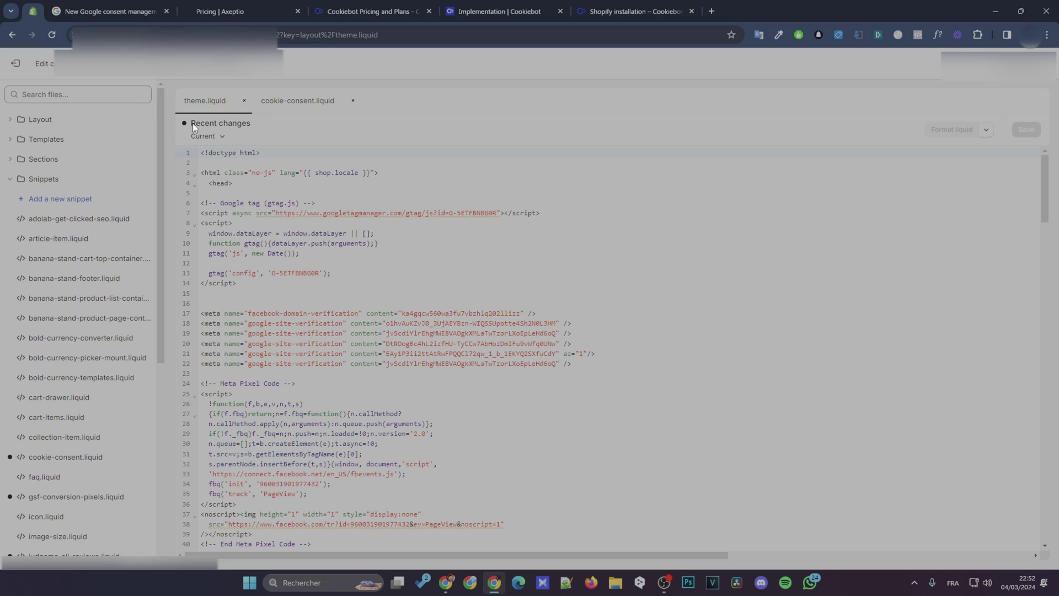
{"action": "left_click", "coordinate": [15, 120]}
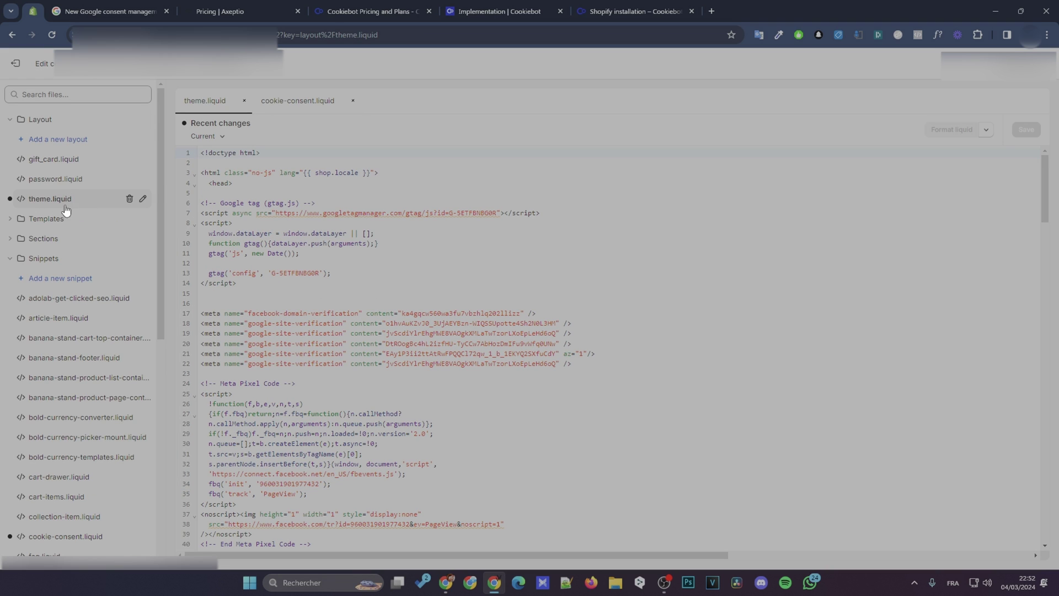
{"action": "left_click", "coordinate": [635, 11]}
{"action": "left_click_drag", "start_coordinate": [361, 272], "coordinate": [435, 353]}
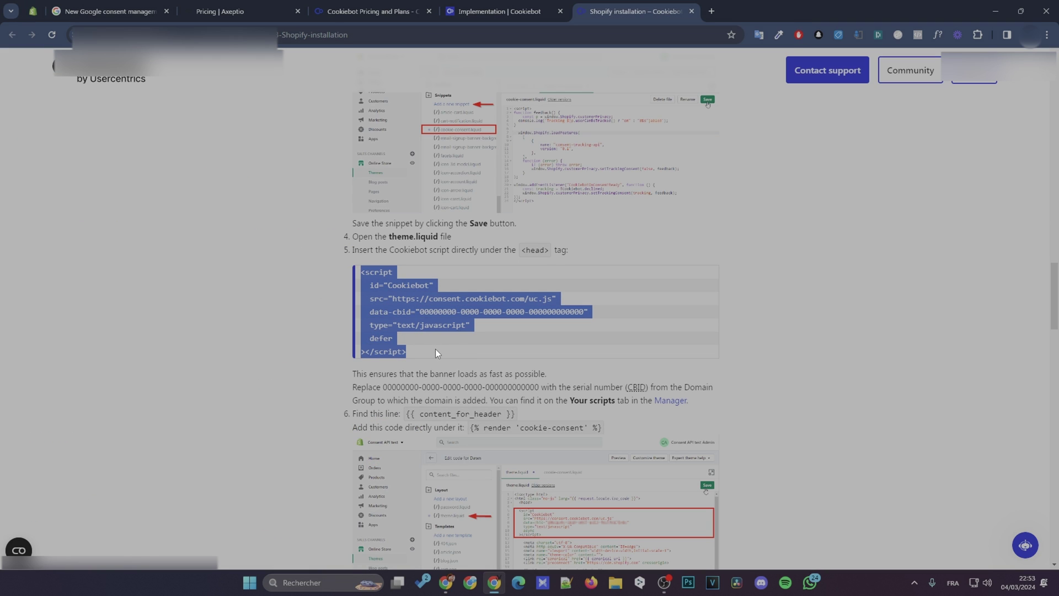
{"action": "left_click", "coordinate": [521, 252]}
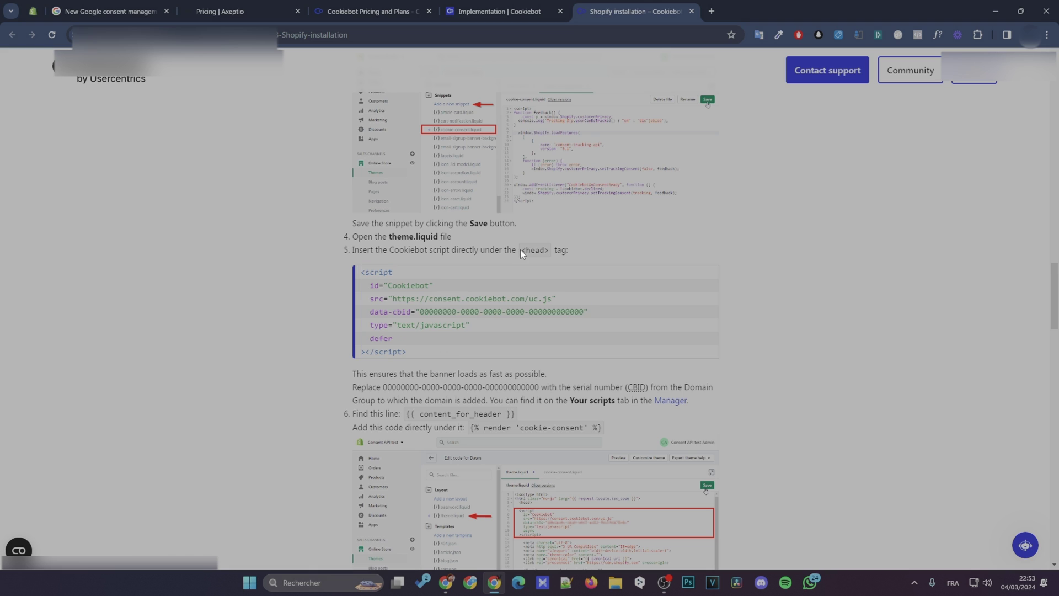
{"action": "double_click", "coordinate": [529, 250]}
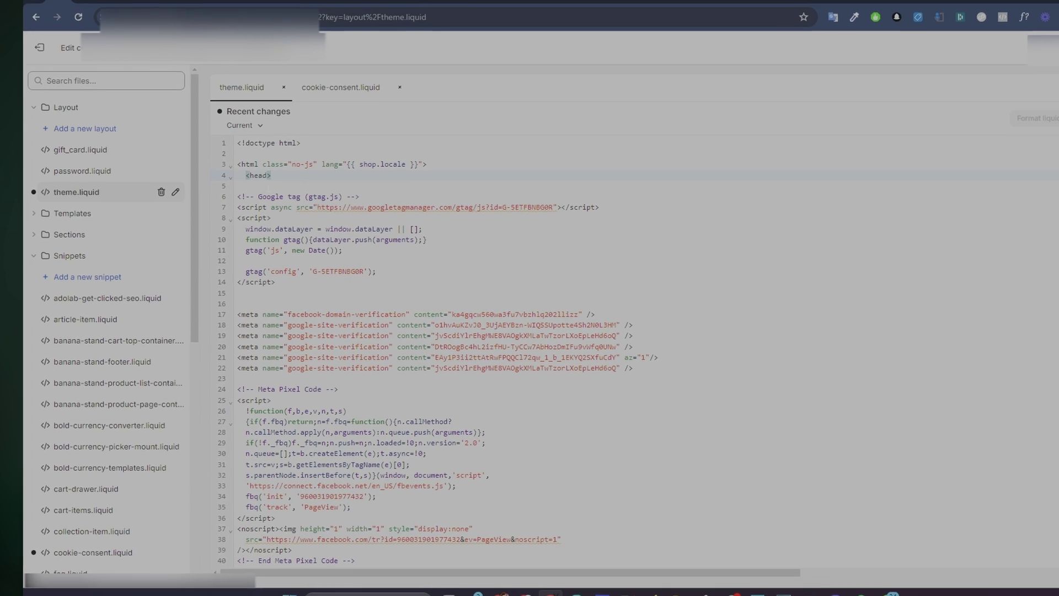
{"action": "left_click", "coordinate": [321, 180]}
{"action": "key", "text": "Return"}
{"action": "key", "text": "Return"}
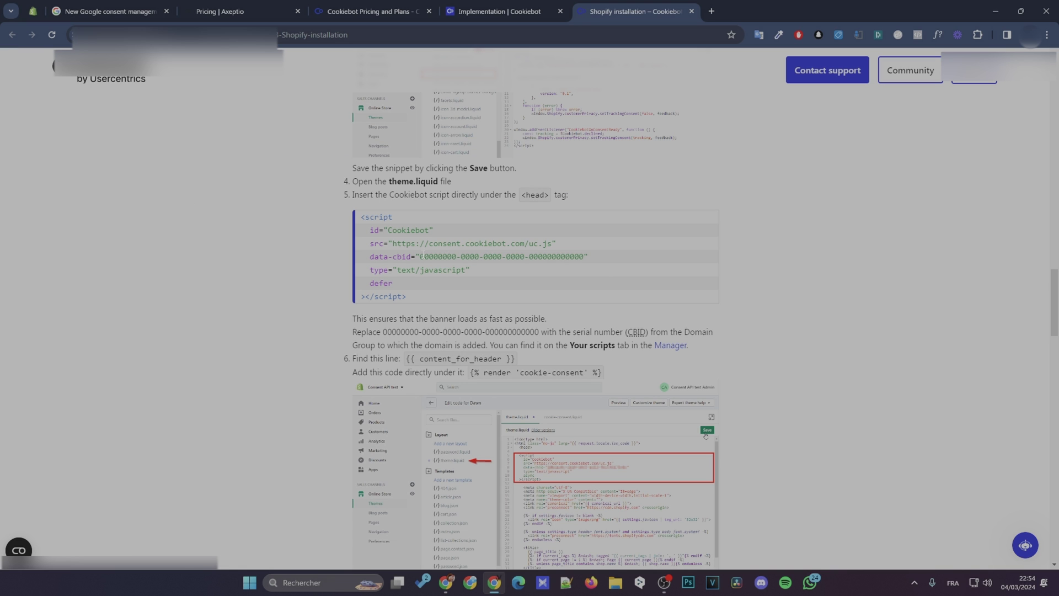
Replace the placeholder data-cbid value in theme.liquid with the Domain group ID copied from Cookiebot's Implementation page
{"action": "left_click_drag", "start_coordinate": [420, 256], "coordinate": [515, 256]}
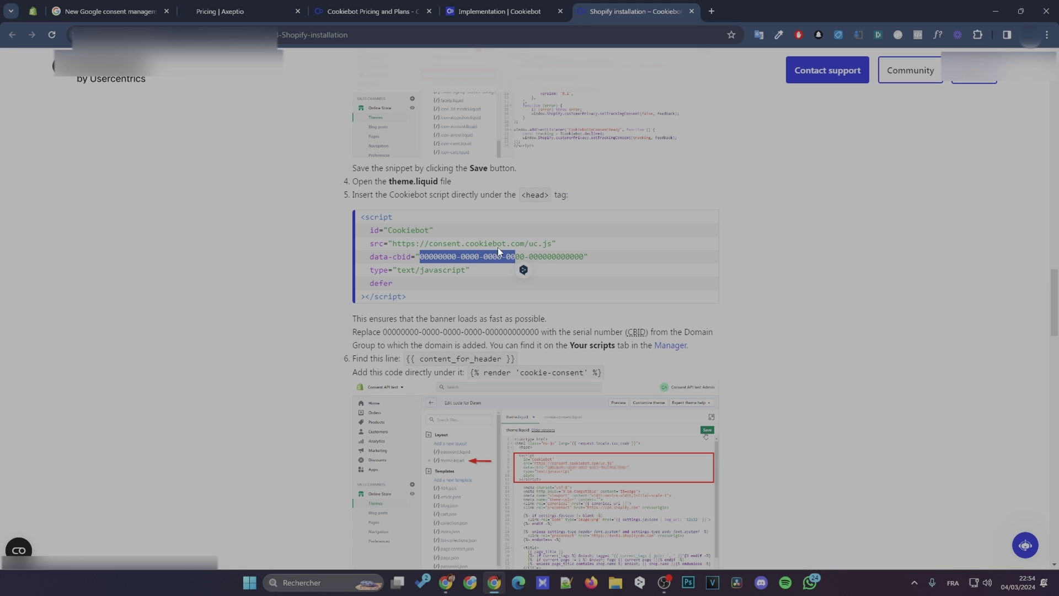
{"action": "left_click", "coordinate": [478, 6]}
{"action": "triple_click", "coordinate": [437, 366]}
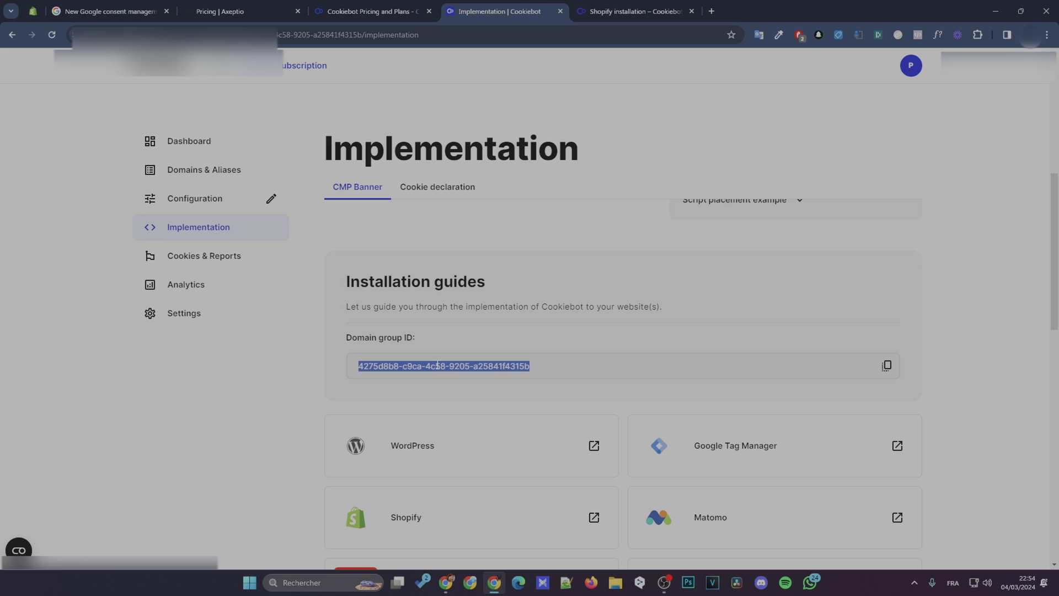
{"action": "left_click", "coordinate": [886, 366]}
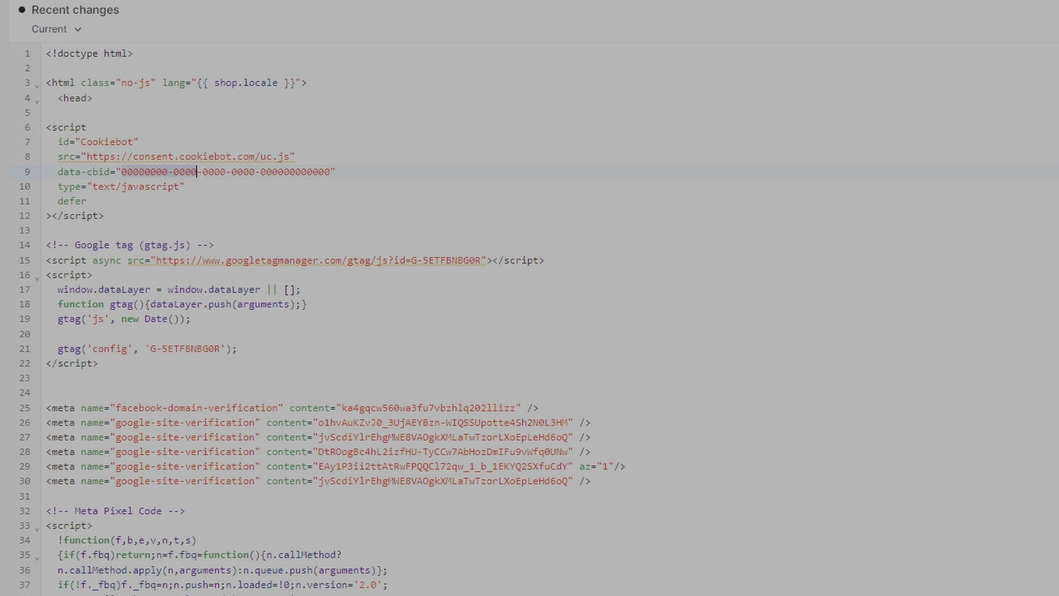
{"action": "left_click_drag", "start_coordinate": [197, 171], "coordinate": [331, 172]}
{"action": "key", "text": "ctrl+v"}
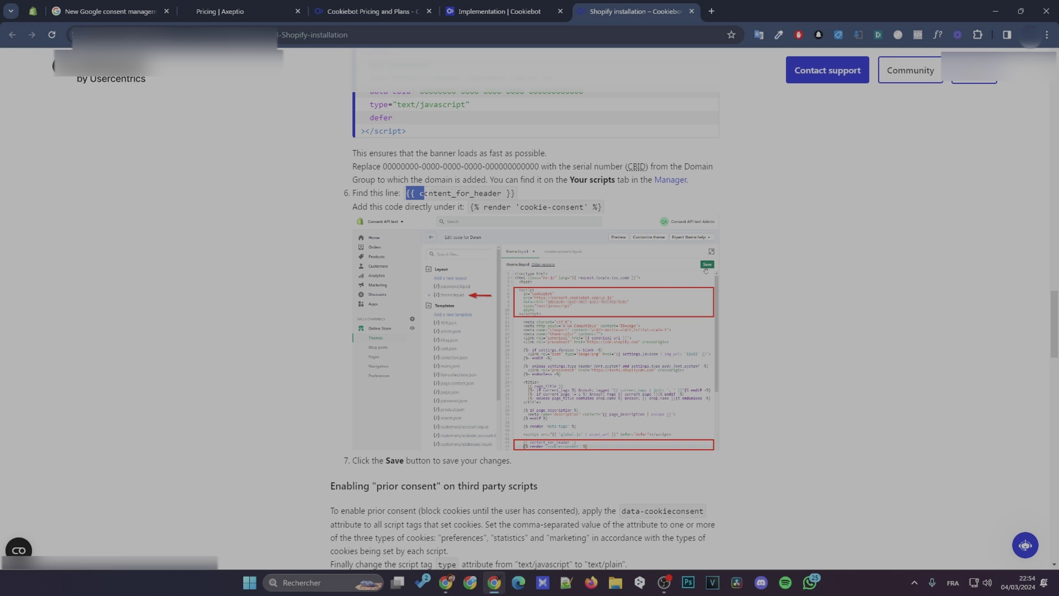
Copy the guide's {% render 'cookie-consent' %} line and insert it directly below {{ content_for_header }} in theme.liquid
{"action": "left_click_drag", "start_coordinate": [423, 193], "coordinate": [603, 207]}
{"action": "left_click", "coordinate": [523, 207]}
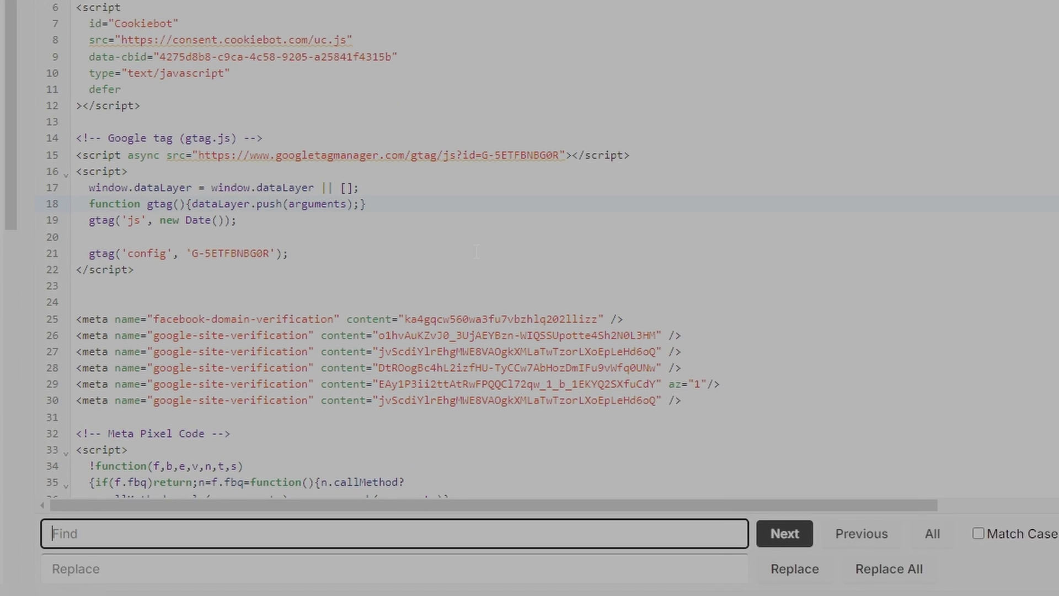
{"action": "type", "text": "content_for"}
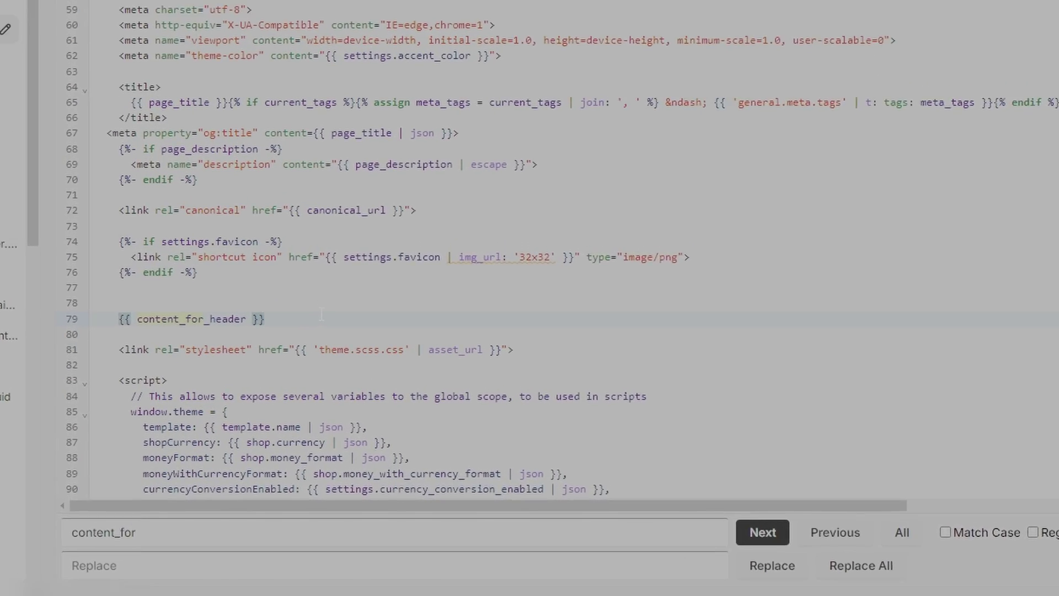
{"action": "left_click", "coordinate": [321, 315]}
{"action": "key", "text": "Return"}
{"action": "key", "text": "ctrl+v"}
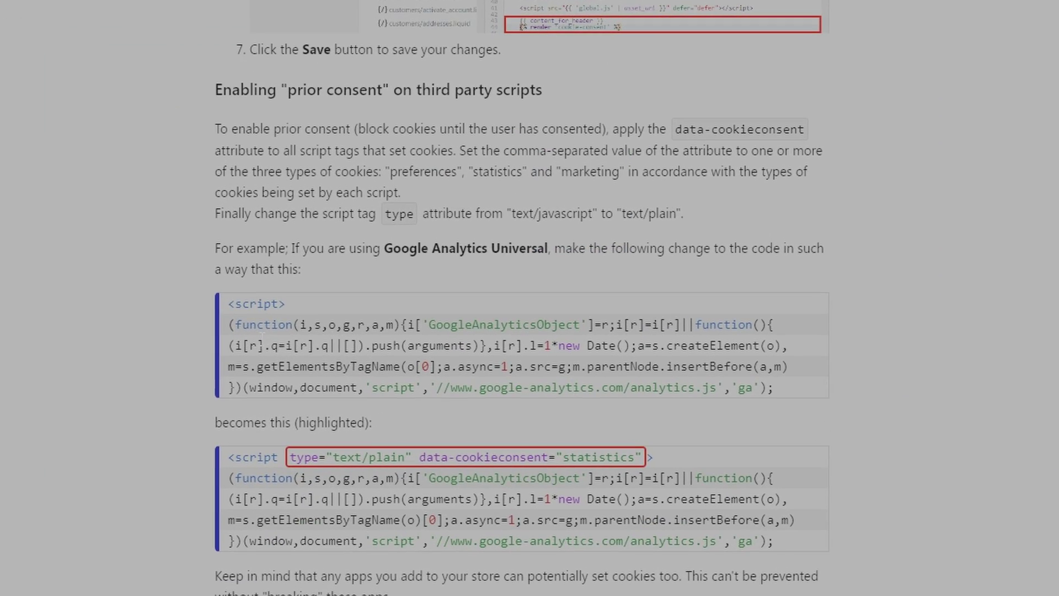
Examine the guide's prior-consent example, comparing the original script tag with the version carrying the type and data-cookieconsent attributes
{"action": "triple_click", "coordinate": [243, 317]}
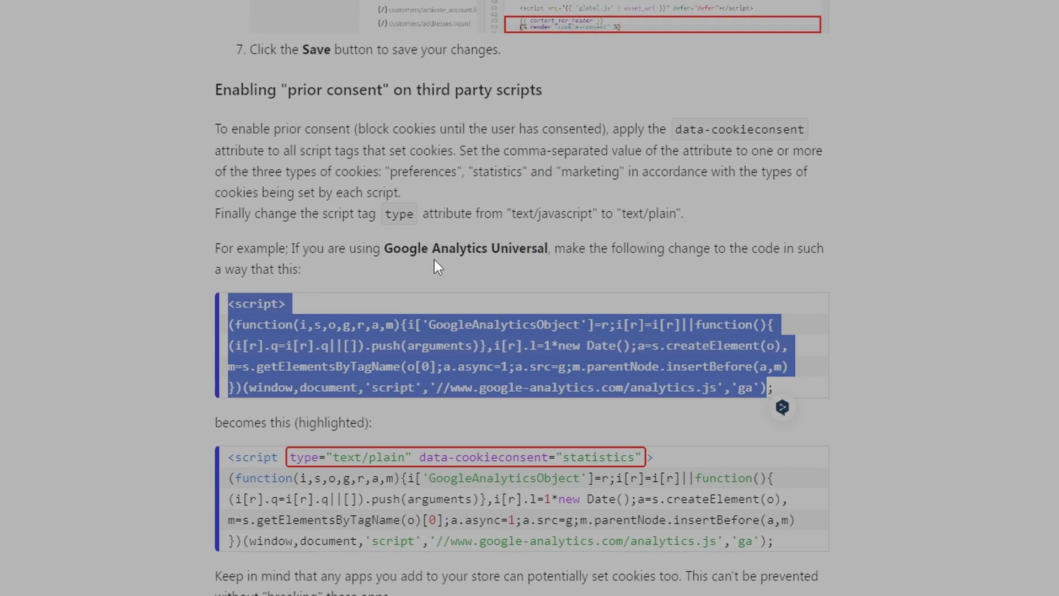
{"action": "left_click", "coordinate": [110, 299]}
{"action": "mouse_move", "coordinate": [232, 304]}
{"action": "left_mouse_down"}
{"action": "mouse_move", "coordinate": [278, 303]}
{"action": "mouse_move", "coordinate": [235, 303]}
{"action": "left_mouse_up"}
{"action": "left_click_drag", "start_coordinate": [288, 457], "coordinate": [641, 458]}
{"action": "left_click", "coordinate": [626, 468]}
{"action": "double_click", "coordinate": [627, 463]}
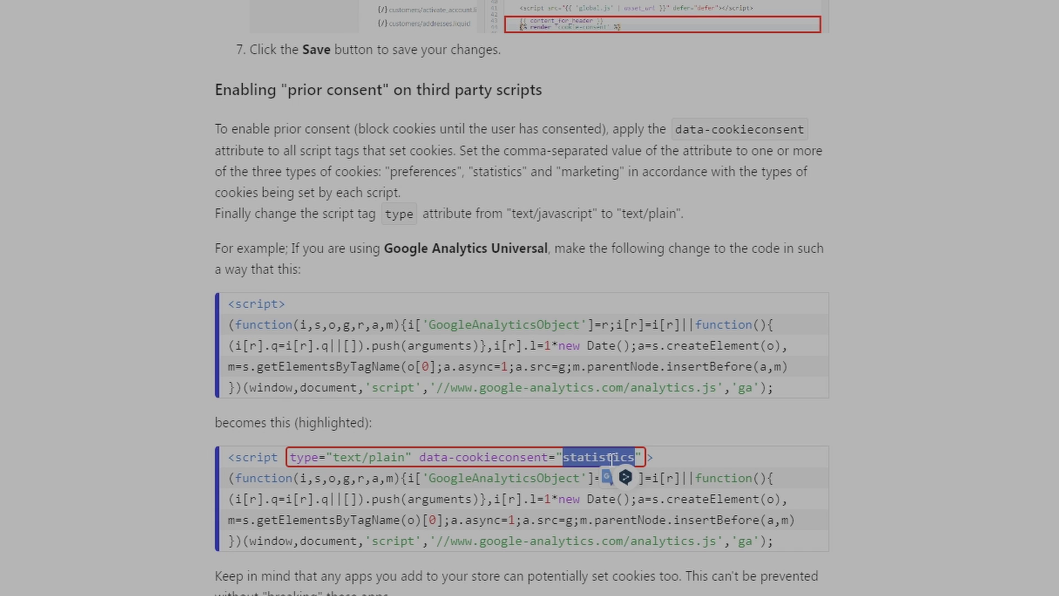
{"action": "left_click", "coordinate": [536, 462]}
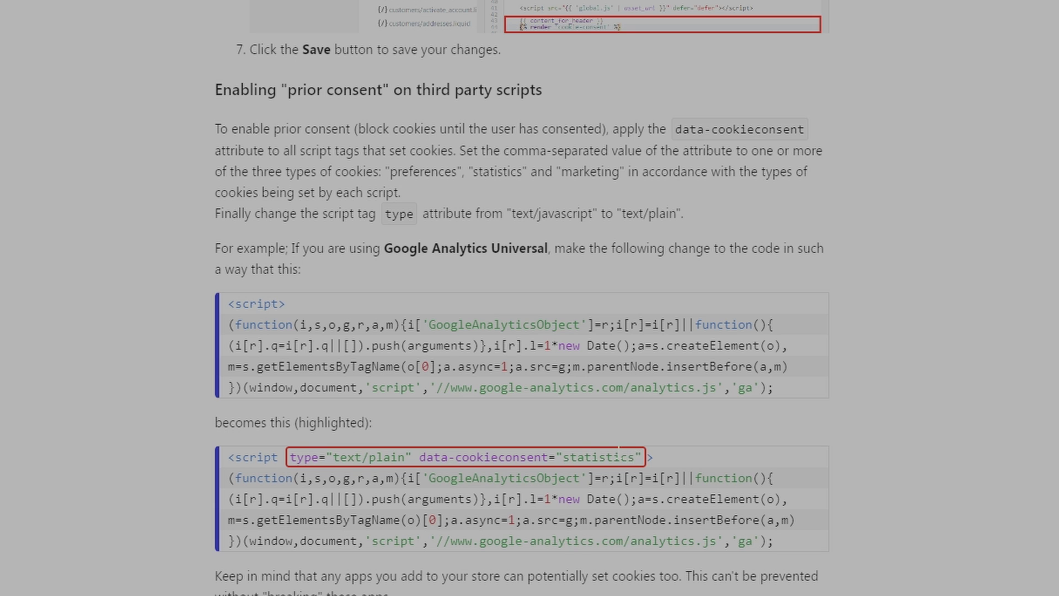
In theme.liquid, add type="text/plain" data-cookieconsent="statistics" to both Google Analytics script tags and the "marketing" equivalent to the Meta Pixel script
{"action": "left_click_drag", "start_coordinate": [291, 457], "coordinate": [636, 457]}
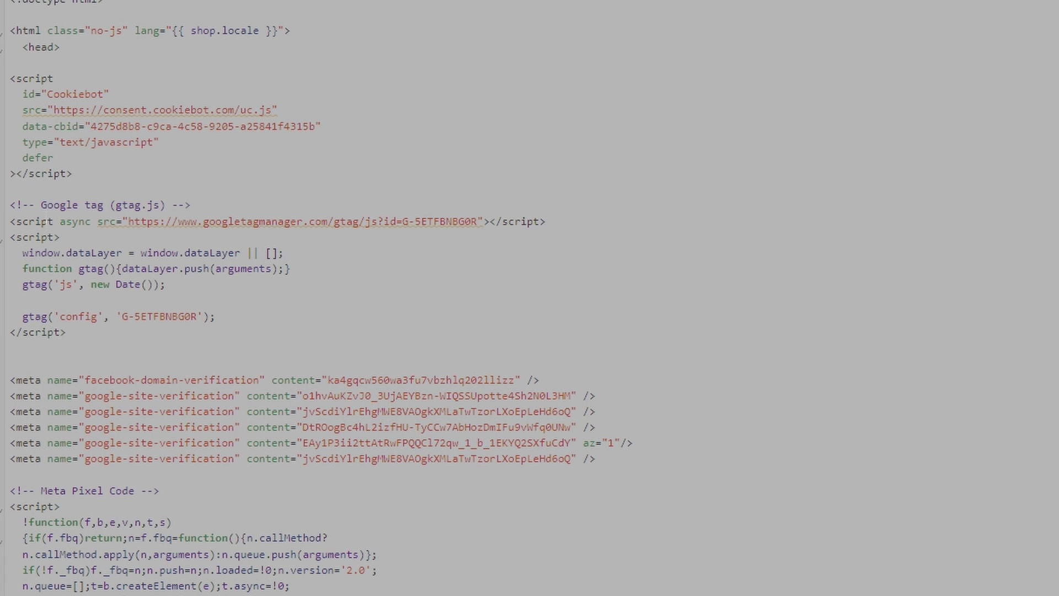
{"action": "left_click", "coordinate": [15, 238]}
{"action": "key", "text": "ctrl+v"}
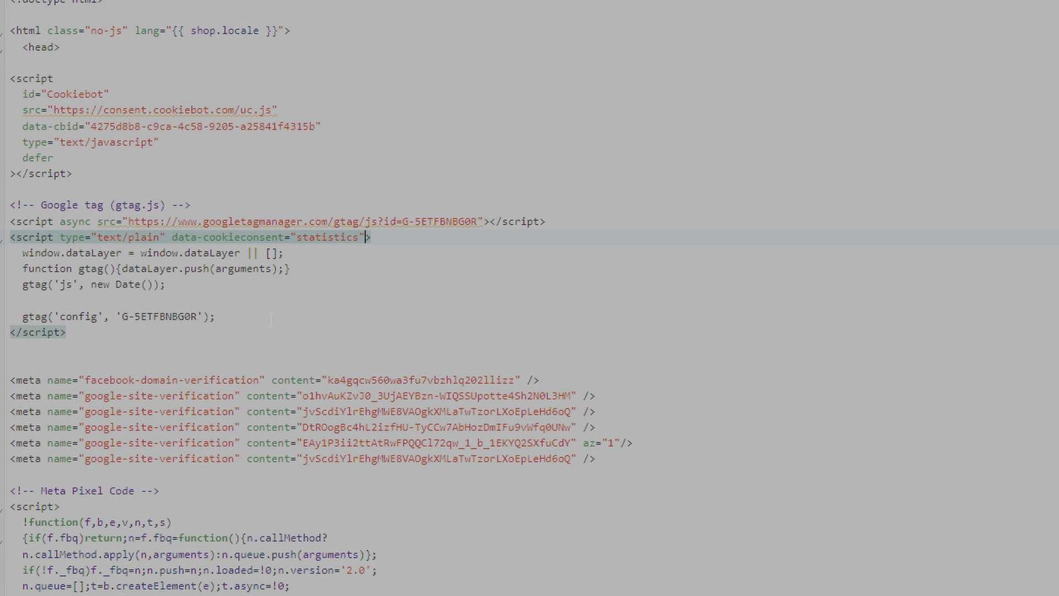
{"action": "left_click", "coordinate": [188, 336]}
{"action": "double_click", "coordinate": [331, 237]}
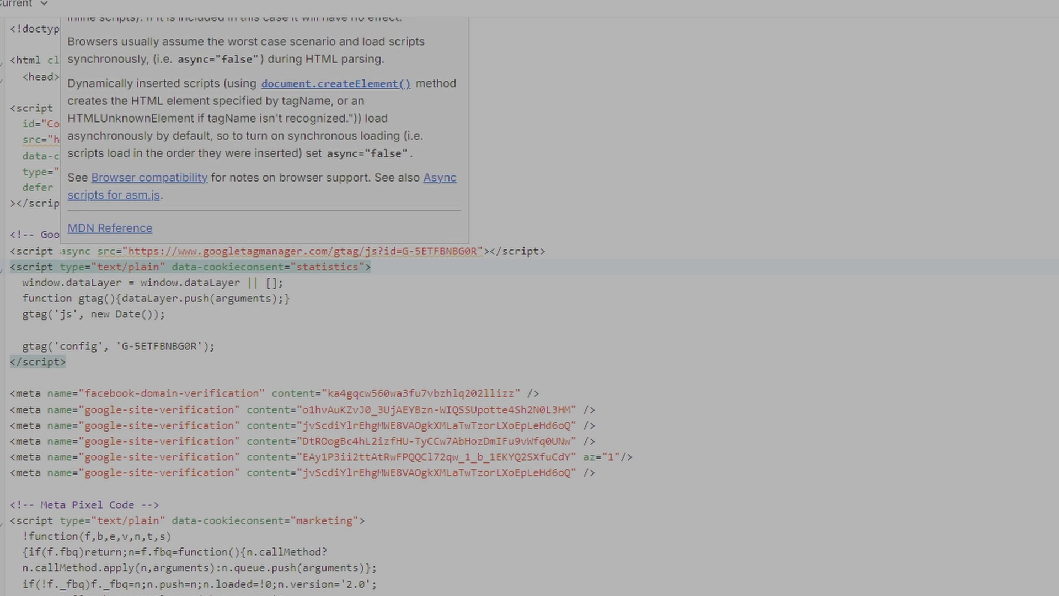
{"action": "left_click", "coordinate": [60, 254]}
{"action": "key", "text": "ctrl+v"}
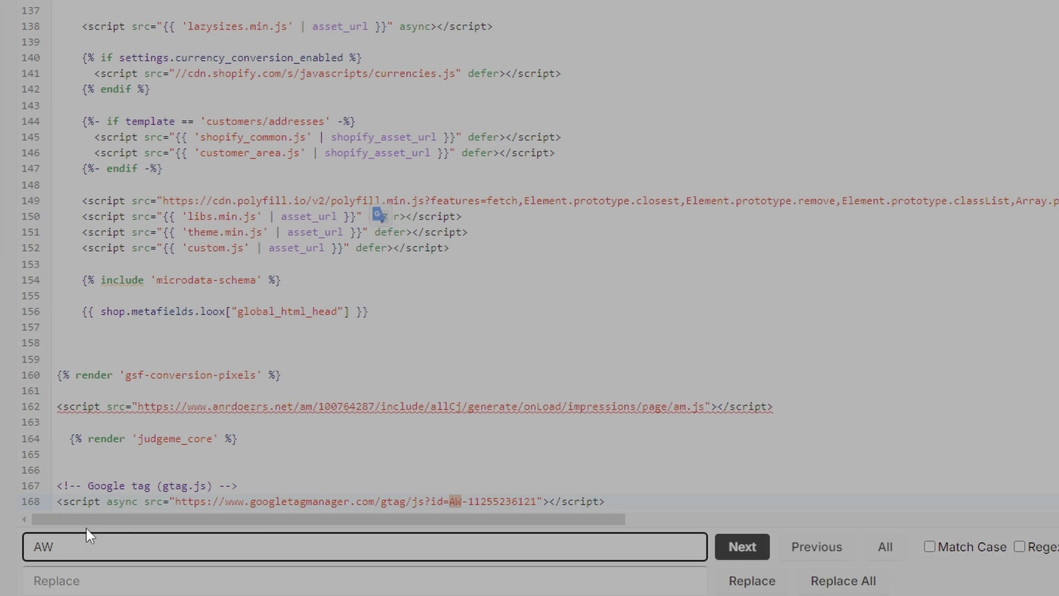
Add type="text/plain" data-cookieconsent="marketing" to both Google Ads script tags and the UET script near the end of theme.liquid's head
{"action": "scroll", "coordinate": [204, 342], "scroll_direction": "down", "scroll_amount": 3}
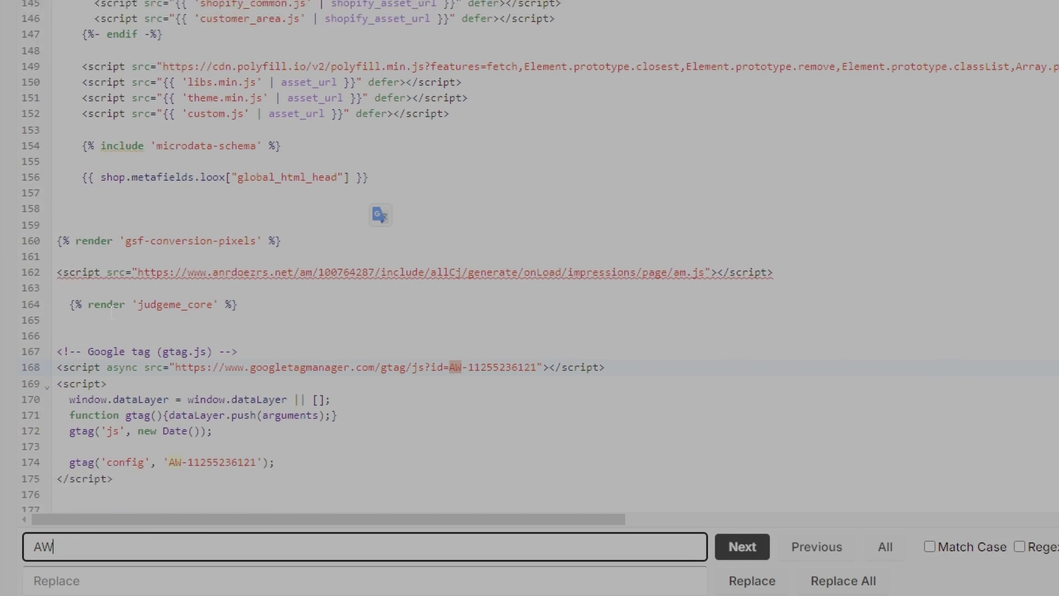
{"action": "left_click_drag", "start_coordinate": [57, 221], "coordinate": [150, 318]}
{"action": "left_click", "coordinate": [126, 398]}
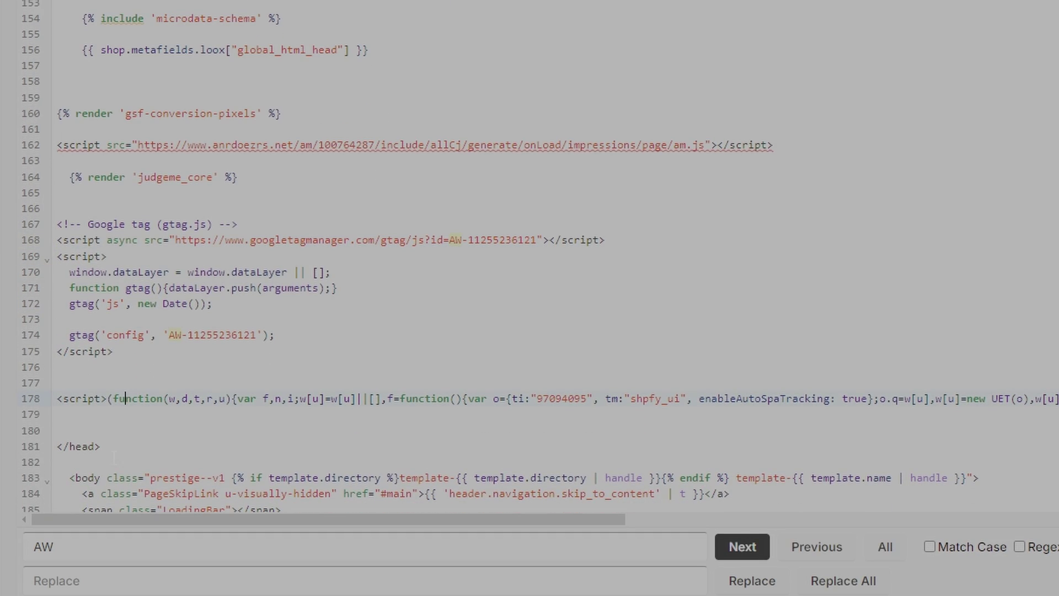
{"action": "left_click", "coordinate": [100, 446]}
{"action": "left_click", "coordinate": [202, 352]}
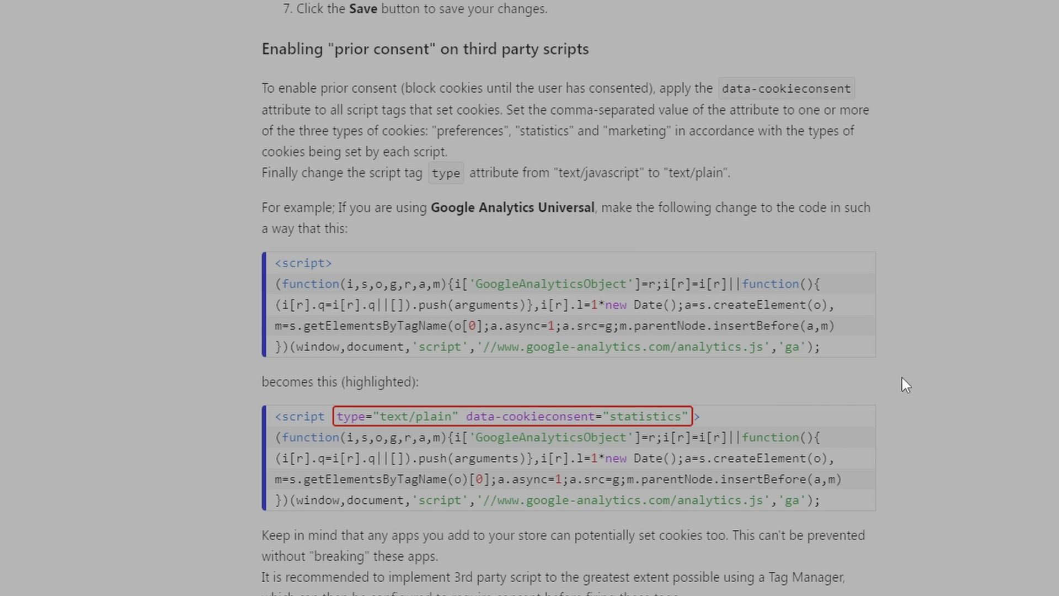
{"action": "double_click", "coordinate": [637, 131]}
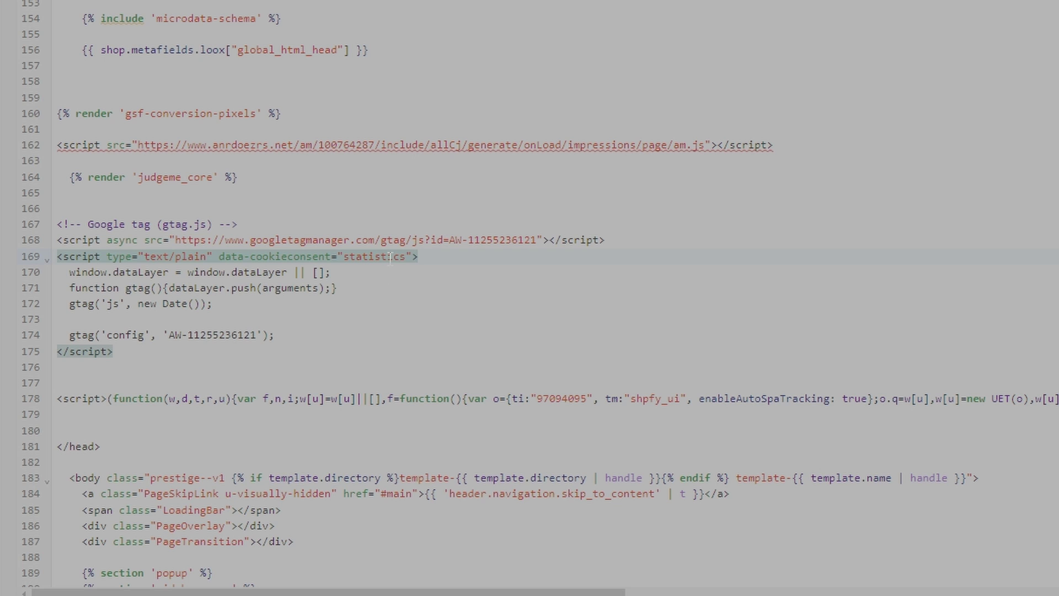
{"action": "double_click", "coordinate": [369, 257]}
{"action": "key", "text": "ctrl+v"}
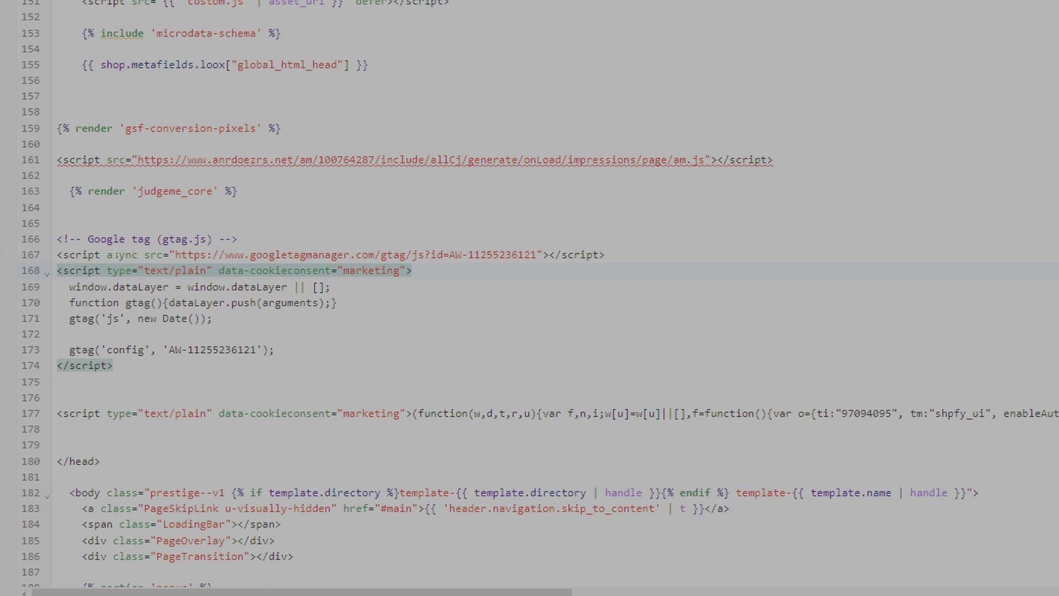
{"action": "left_click", "coordinate": [107, 255]}
{"action": "key", "text": "ctrl+v"}
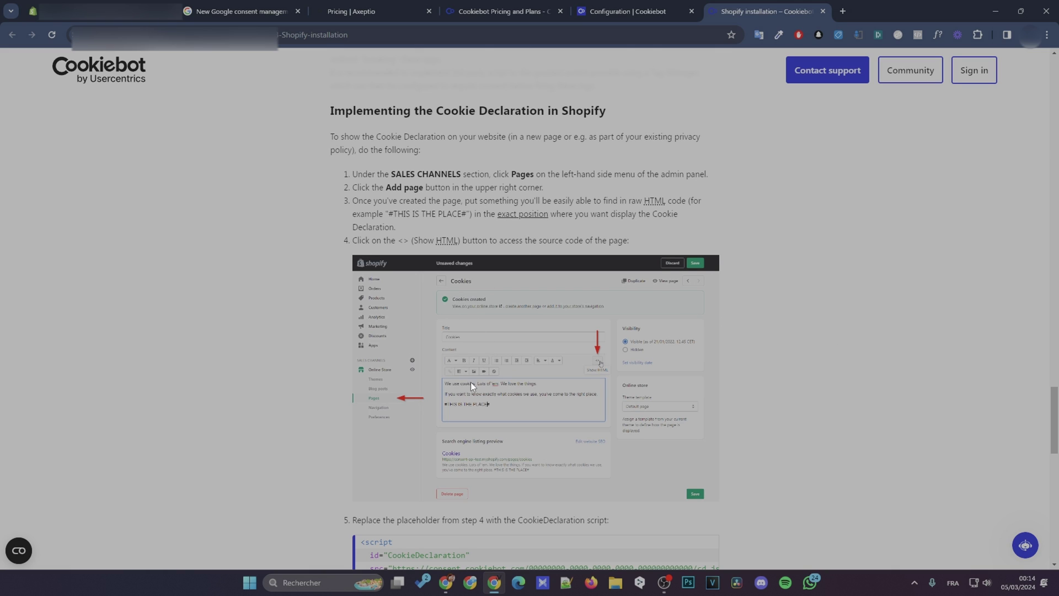
Following the guide's Cookie Declaration section, start a new page in the Shopify admin and title it Cookies
{"action": "scroll", "coordinate": [434, 400], "scroll_direction": "down", "scroll_amount": 2}
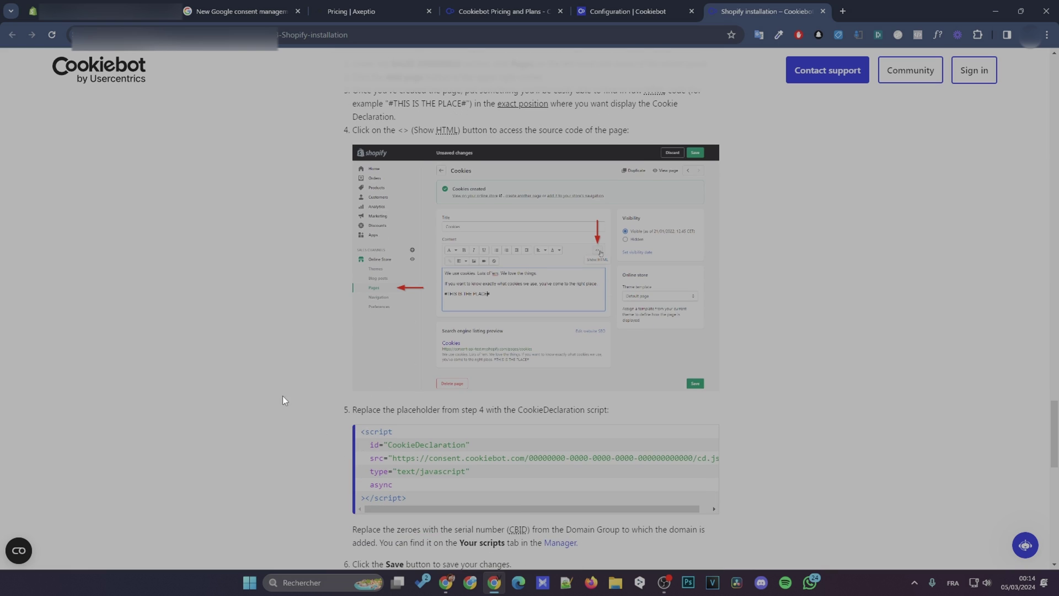
{"action": "scroll", "coordinate": [286, 291], "scroll_direction": "down", "scroll_amount": 3}
{"action": "scroll", "coordinate": [277, 298], "scroll_direction": "up", "scroll_amount": 3}
{"action": "scroll", "coordinate": [243, 270], "scroll_direction": "up", "scroll_amount": 1}
{"action": "left_click", "coordinate": [34, 9]}
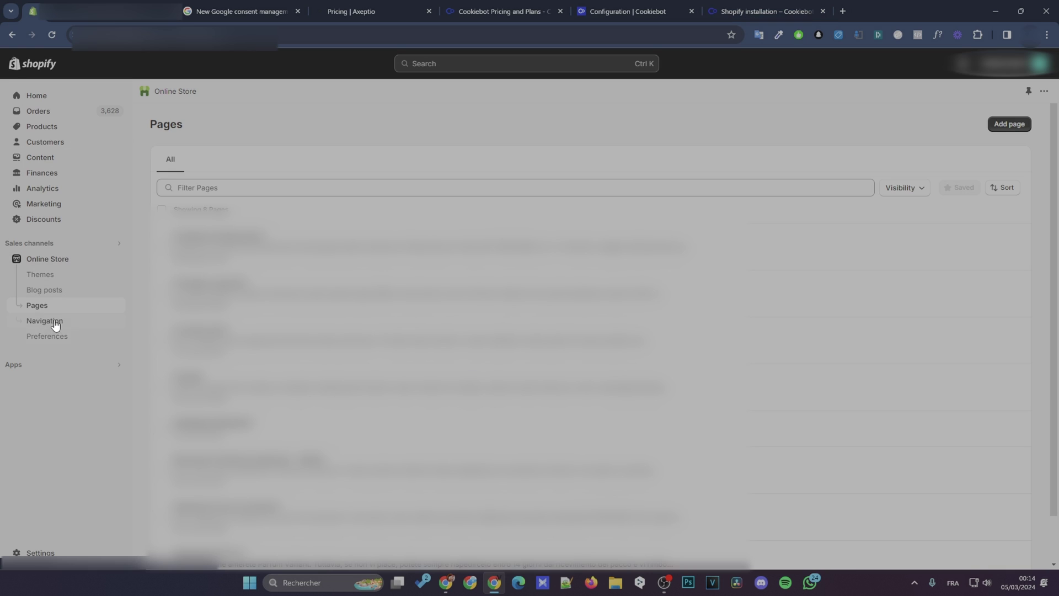
{"action": "left_click", "coordinate": [1010, 123]}
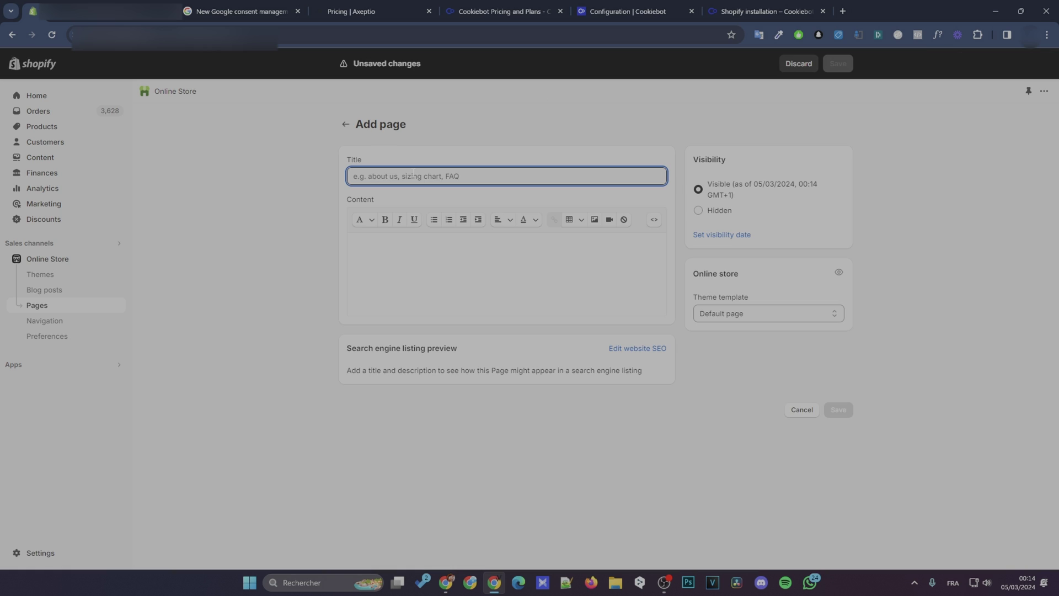
{"action": "type", "text": "Cookies"}
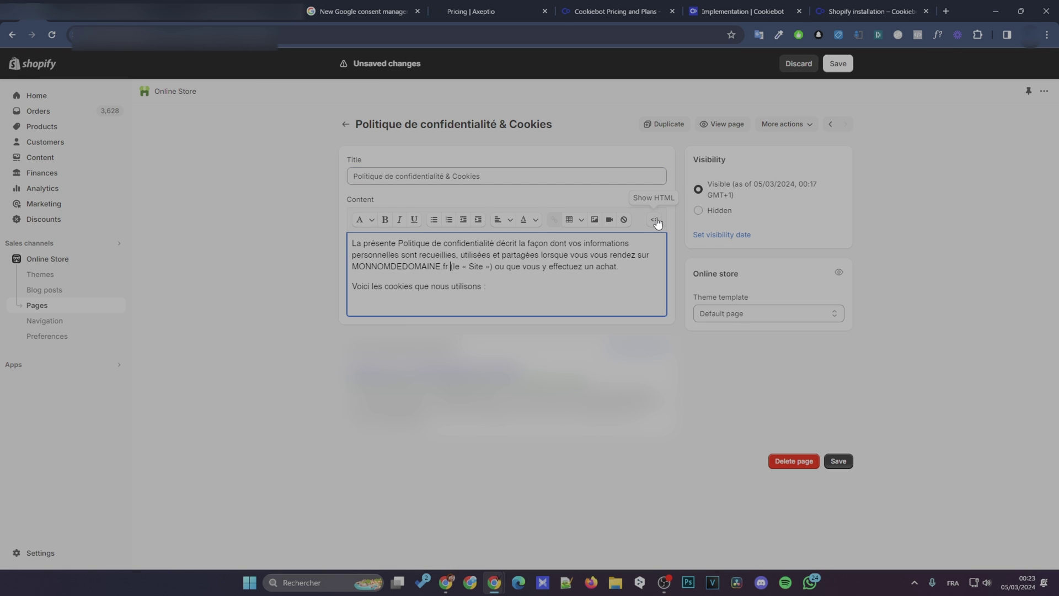
Copy the guide's CookieDeclaration script to the end of the HTML source of the Politique de confidentialité & Cookies page
{"action": "left_click", "coordinate": [657, 222]}
{"action": "left_click", "coordinate": [868, 11]}
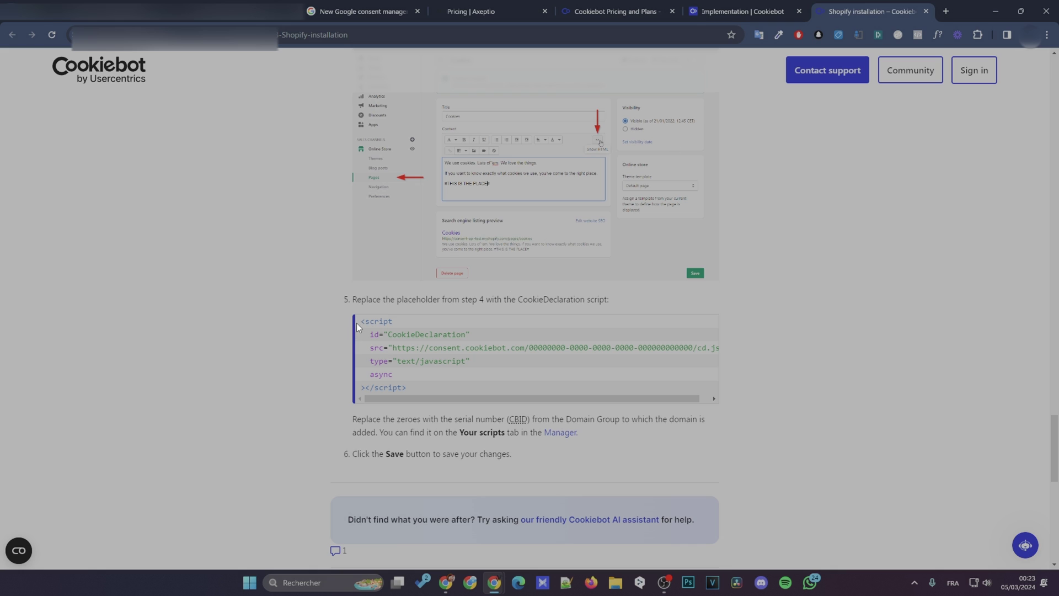
{"action": "left_click_drag", "start_coordinate": [356, 324], "coordinate": [413, 388]}
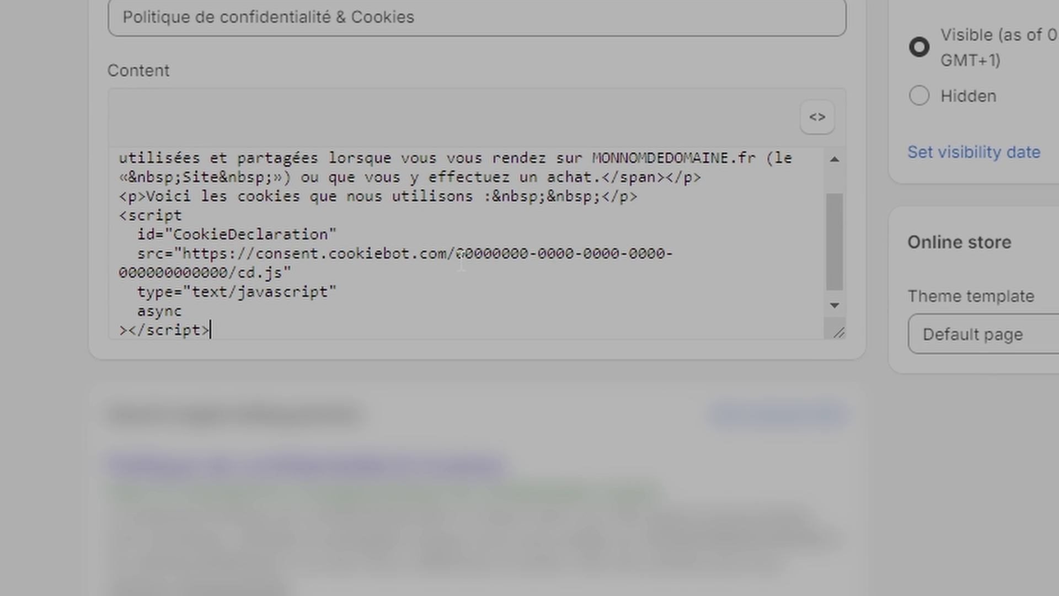
Replace the zeros in the CookieDeclaration script's src with the Domain group ID copied from Cookiebot's Implementation page
{"action": "left_click_drag", "start_coordinate": [457, 253], "coordinate": [227, 273]}
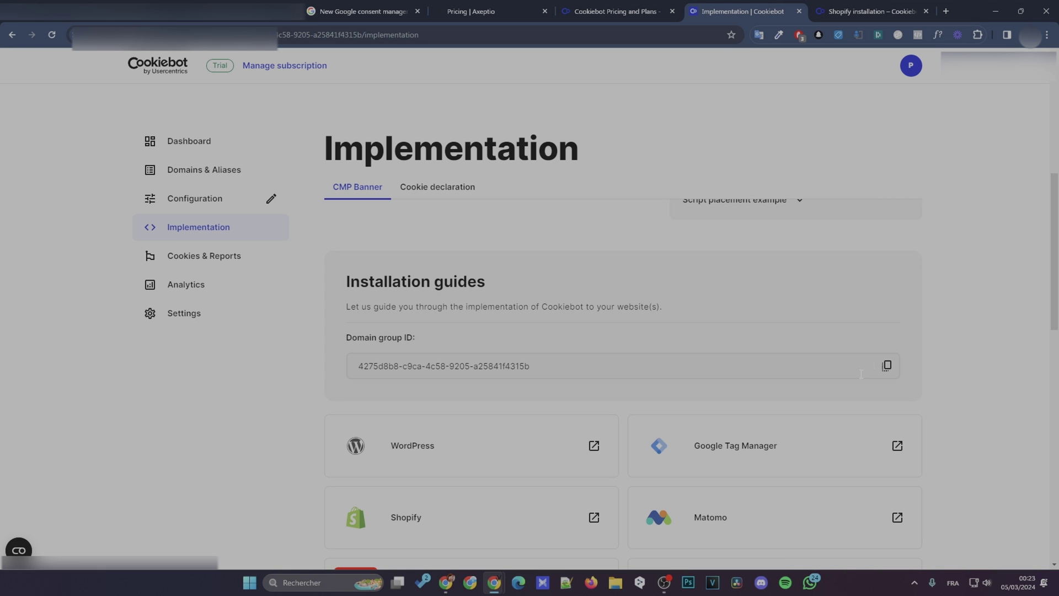
{"action": "left_click", "coordinate": [886, 366]}
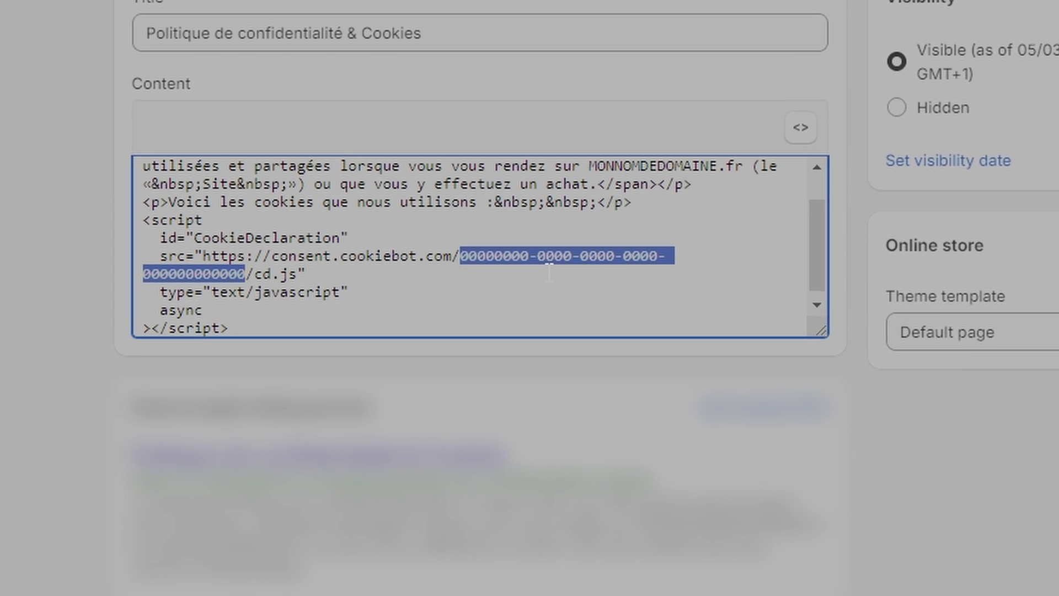
{"action": "key", "text": "ctrl+v"}
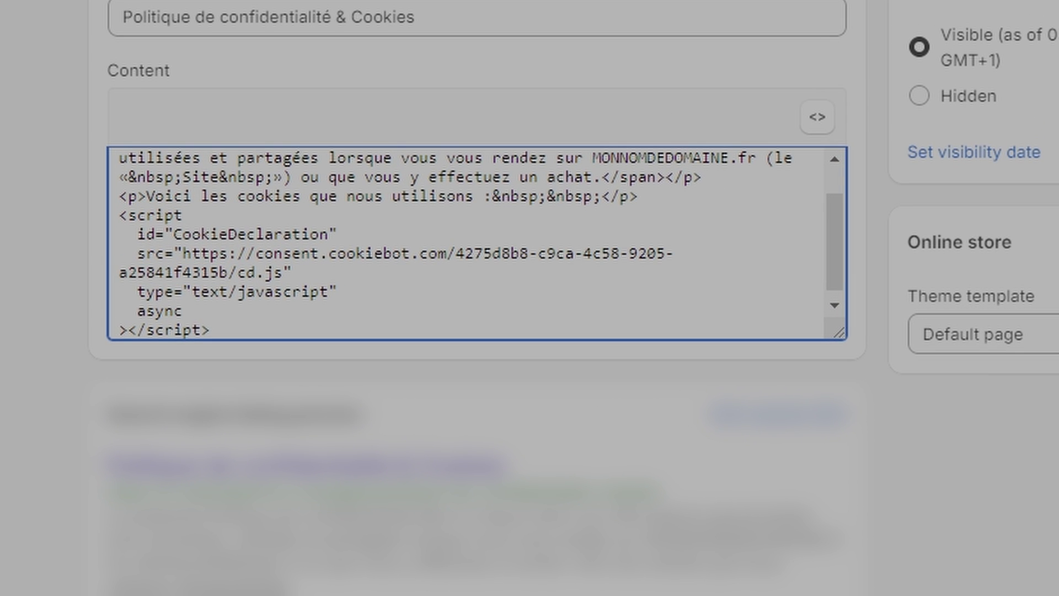
{"action": "key", "text": "Tab"}
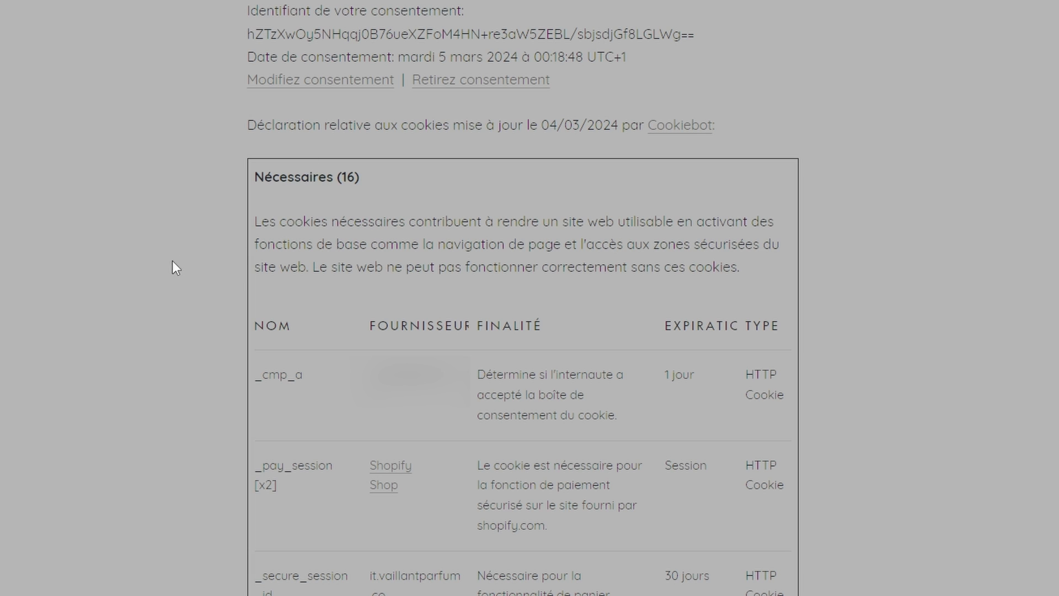
Review the published cookie declaration on the store's page and open its consent modification option
{"action": "scroll", "coordinate": [292, 289], "scroll_direction": "up", "scroll_amount": 1}
{"action": "scroll", "coordinate": [293, 295], "scroll_direction": "up", "scroll_amount": 1}
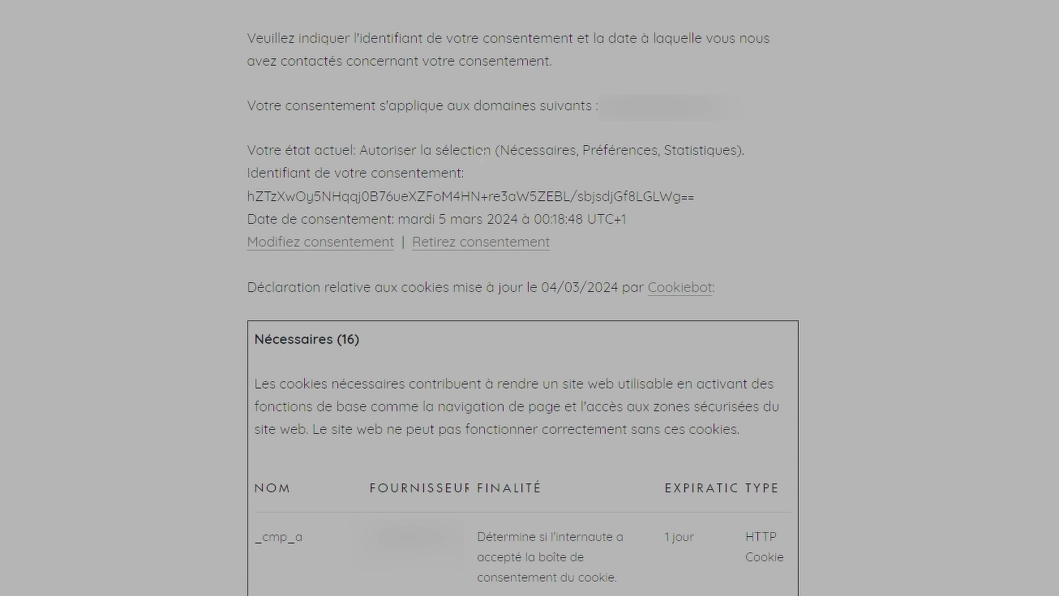
{"action": "left_click", "coordinate": [333, 241]}
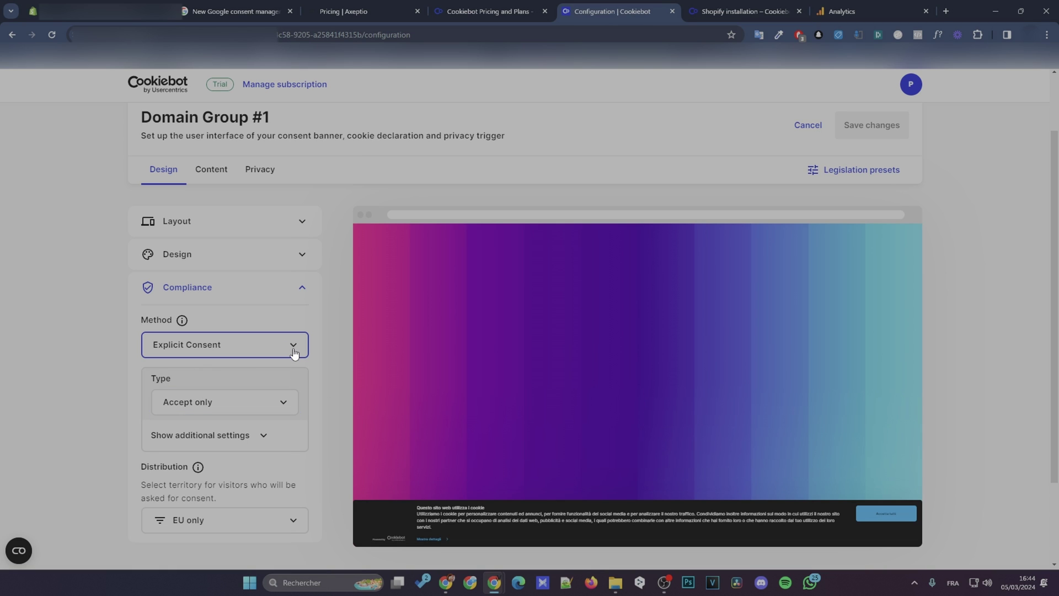
Review Cookiebot's consent method options and additional compliance settings, toggling the banner's close icon on and off to preview it
{"action": "left_click", "coordinate": [291, 347]}
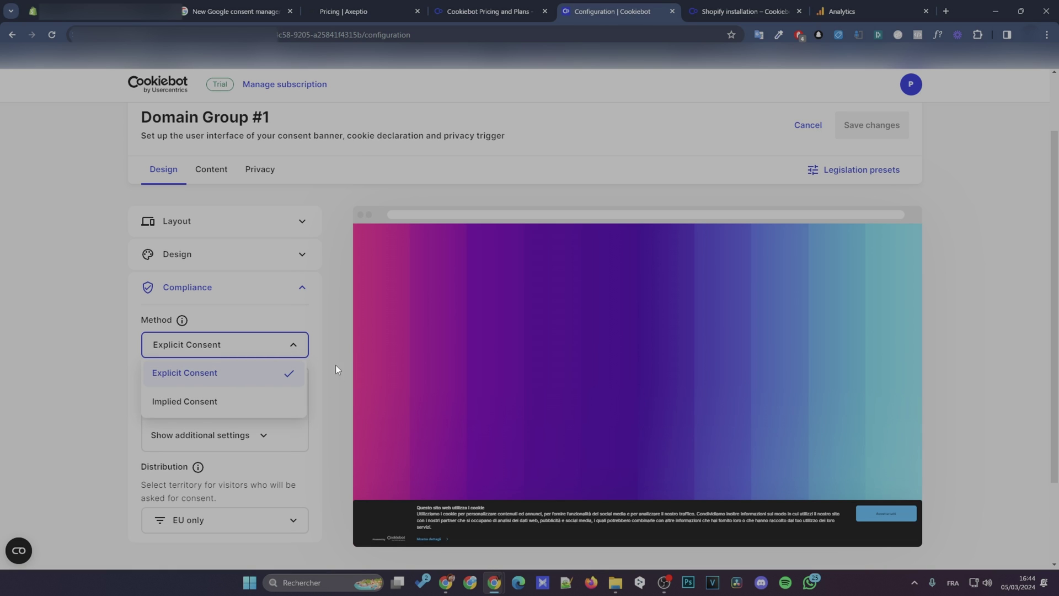
{"action": "left_click", "coordinate": [87, 351]}
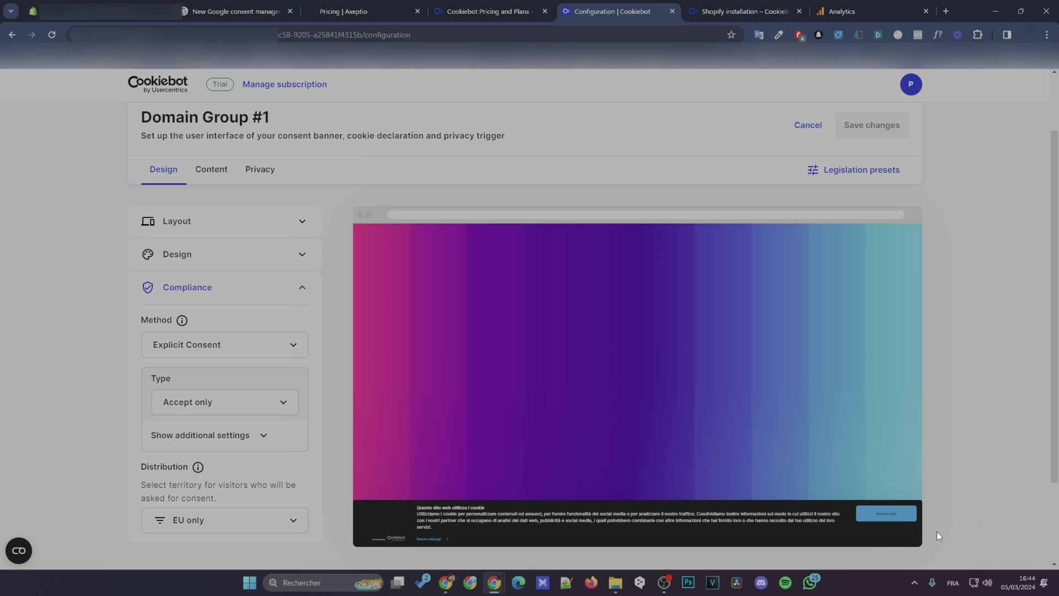
{"action": "left_click", "coordinate": [216, 435]}
{"action": "scroll", "coordinate": [216, 438], "scroll_direction": "down", "scroll_amount": 1}
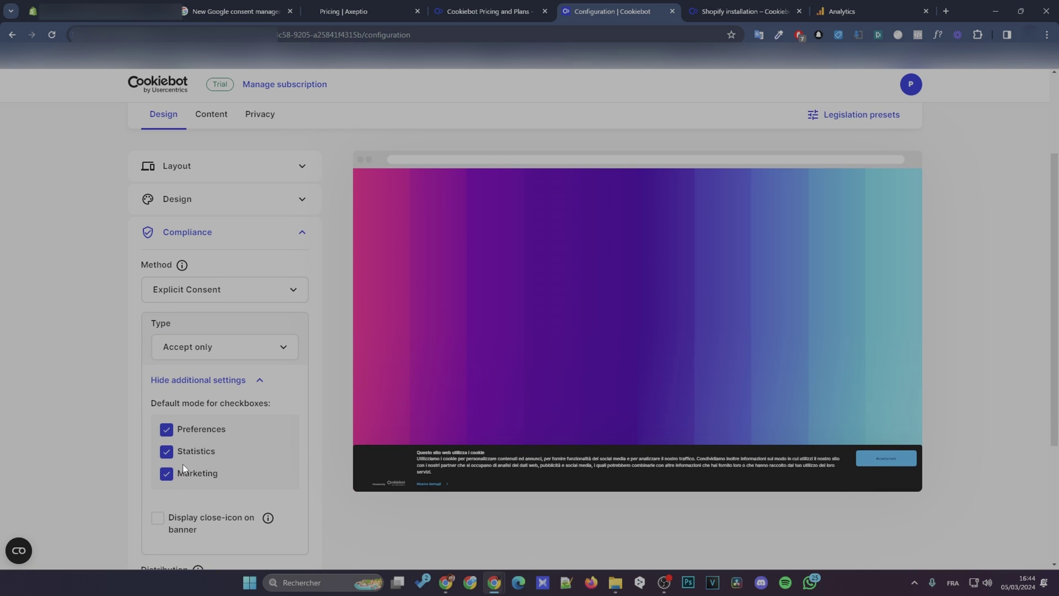
{"action": "left_click", "coordinate": [159, 518]}
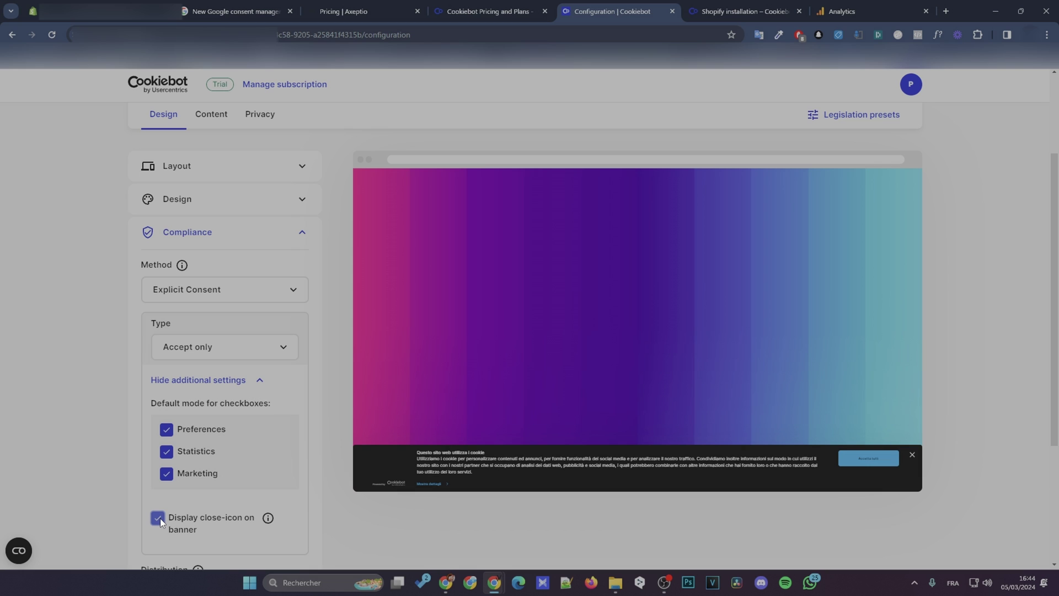
{"action": "left_click", "coordinate": [160, 518]}
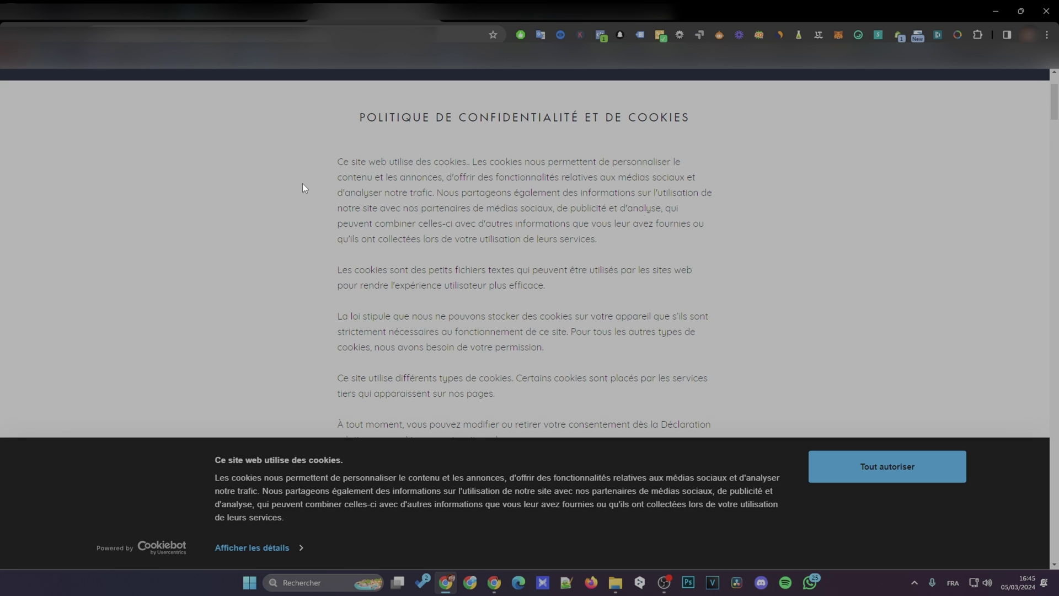
Accept all cookies in the consent banner on the store's privacy page and open the Tag Assistant Legacy extension
{"action": "scroll", "coordinate": [343, 184], "scroll_direction": "down", "scroll_amount": 6}
{"action": "left_click", "coordinate": [871, 466]}
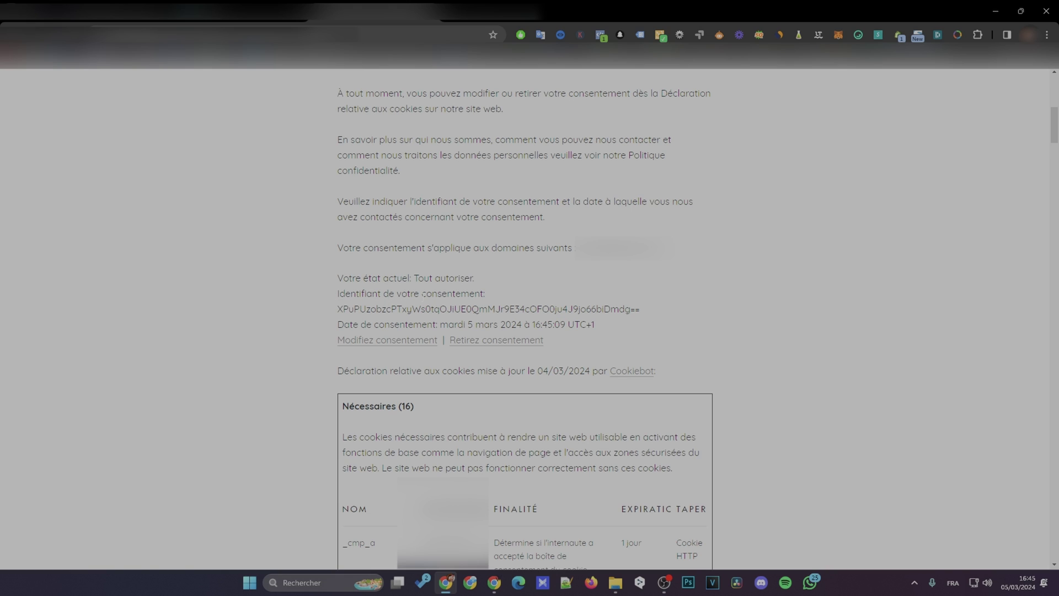
{"action": "left_click", "coordinate": [640, 35]}
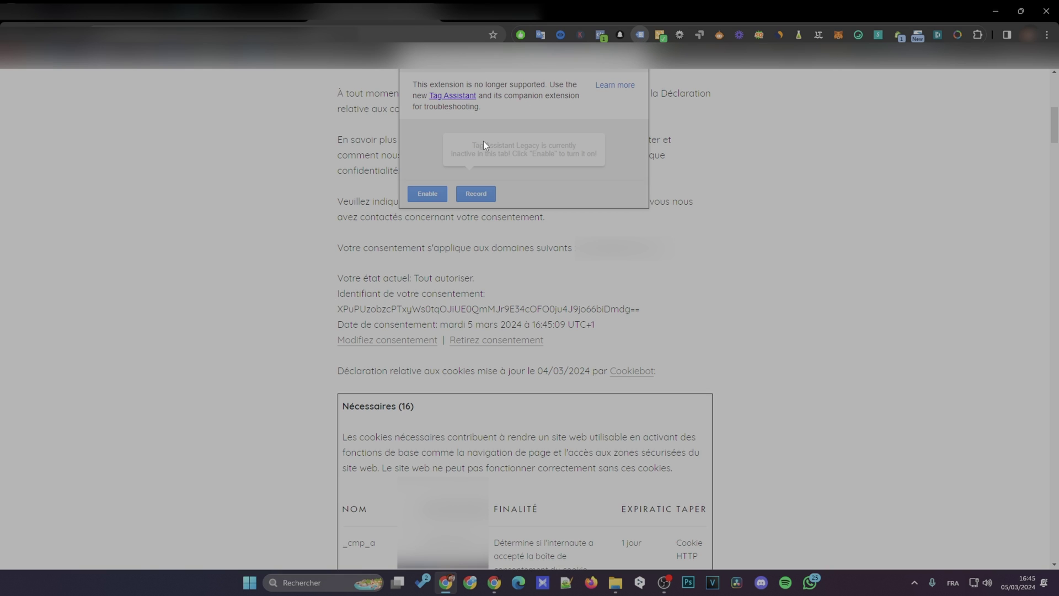
Enable Tag Assistant Legacy on the store's privacy page and review its tag analysis, collapsing the optimization suggestions
{"action": "left_click", "coordinate": [421, 194]}
{"action": "left_click", "coordinate": [251, 204]}
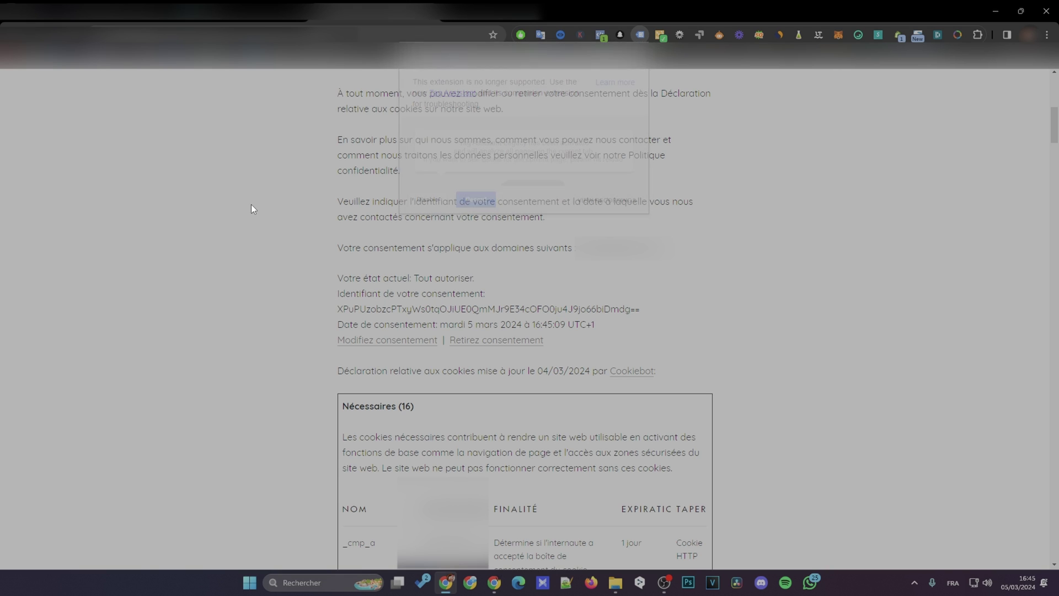
{"action": "left_click", "coordinate": [640, 35]}
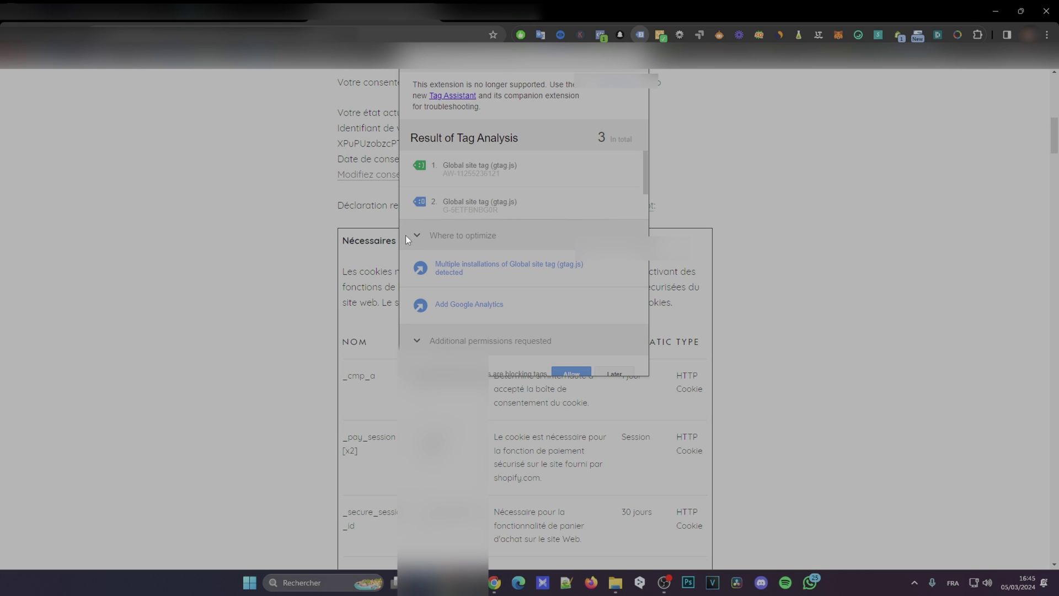
{"action": "left_click", "coordinate": [425, 241]}
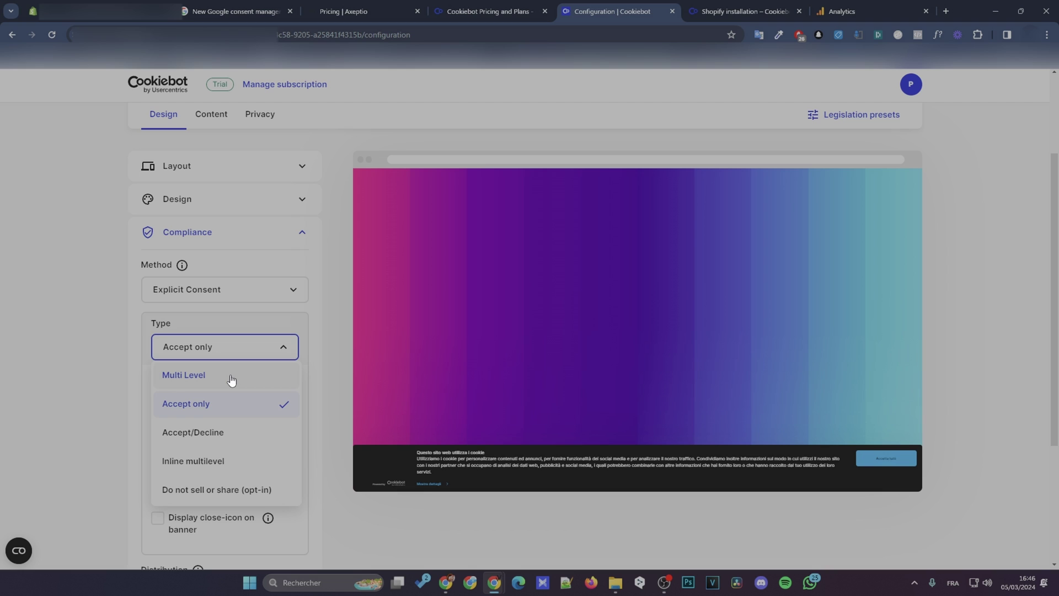
Set the explicit consent banner's type to Multi Level in the Cookiebot compliance configuration
{"action": "left_click", "coordinate": [231, 380]}
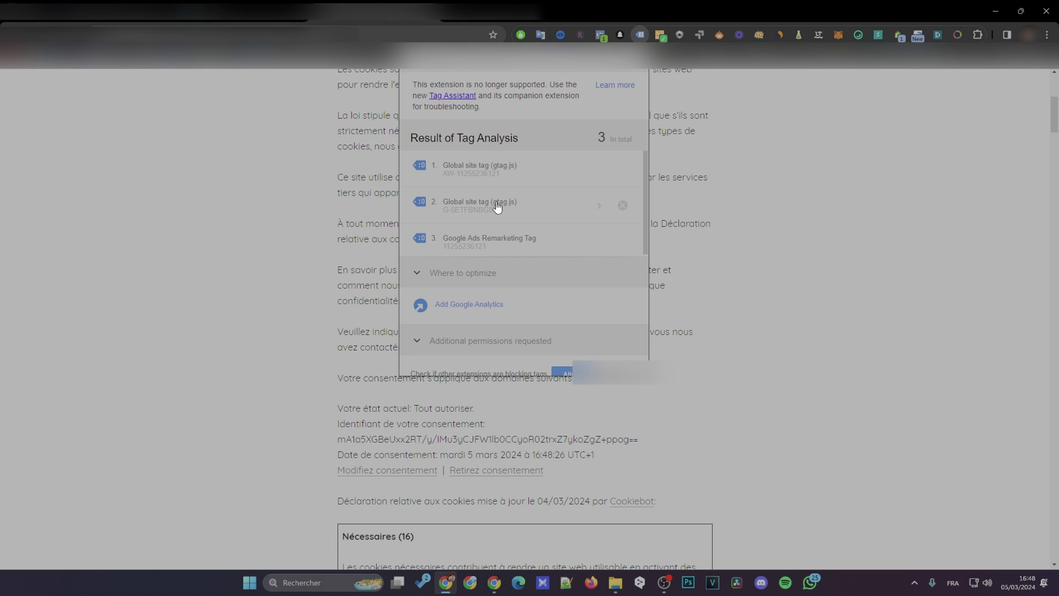
Review the tags that Tag Assistant Legacy lists for the store's privacy page with all cookies allowed, then close the analysis
{"action": "left_click", "coordinate": [414, 236]}
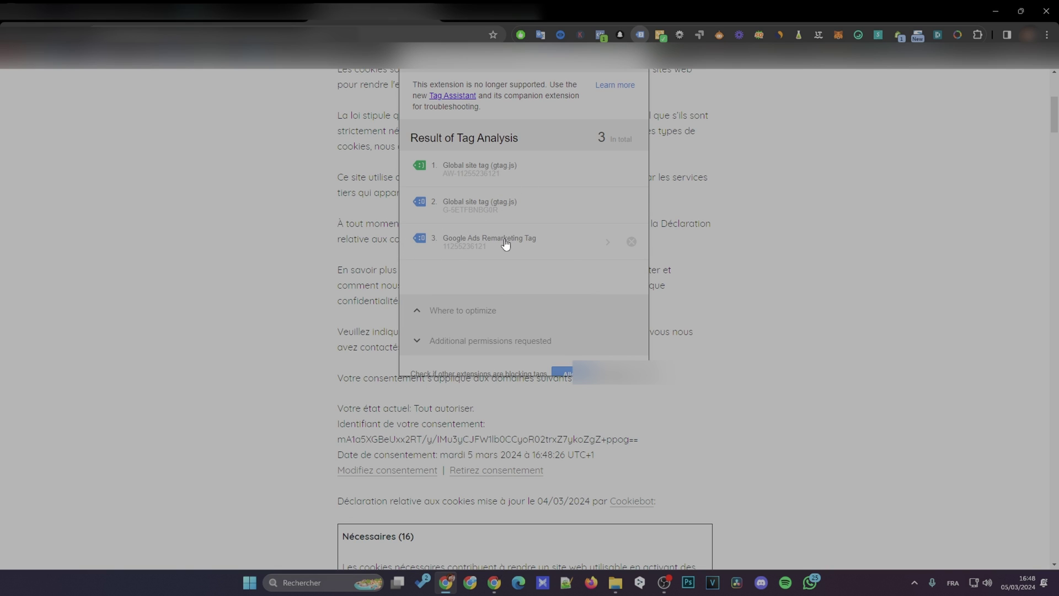
{"action": "left_click", "coordinate": [420, 237]}
{"action": "left_click", "coordinate": [345, 495]}
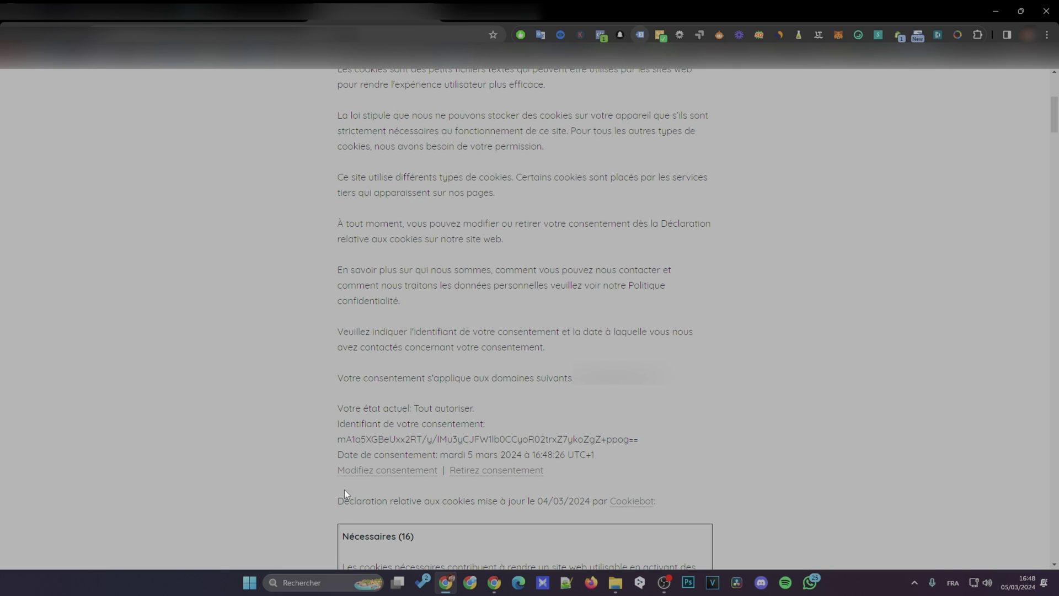
Modify the cookie consent to exclude Marketing, allow only the selection, and check the page's tags in Tag Assistant Legacy
{"action": "left_click", "coordinate": [408, 473]}
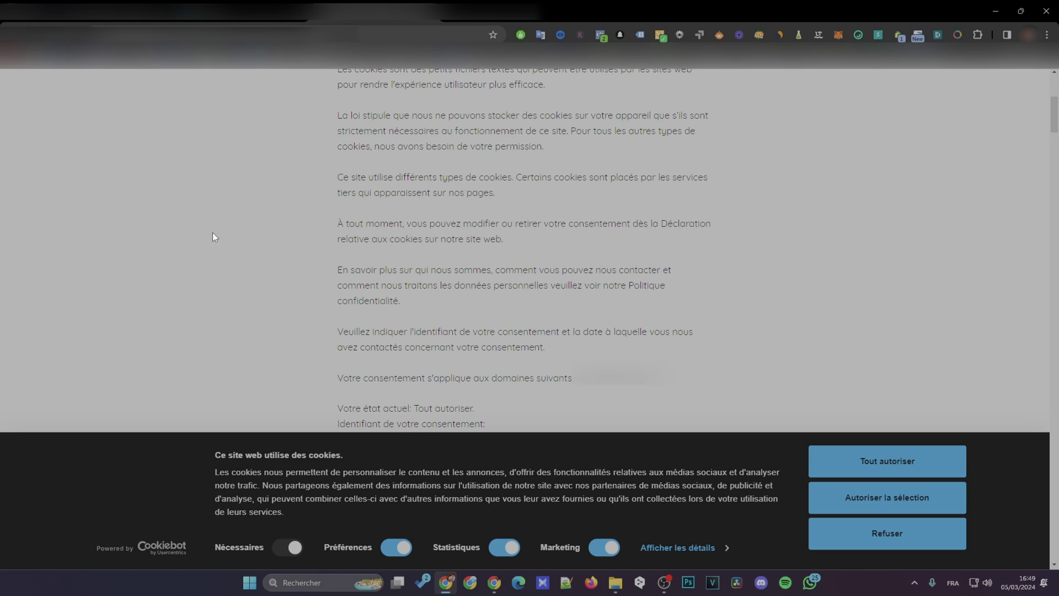
{"action": "left_click", "coordinate": [604, 547]}
{"action": "left_click", "coordinate": [926, 505]}
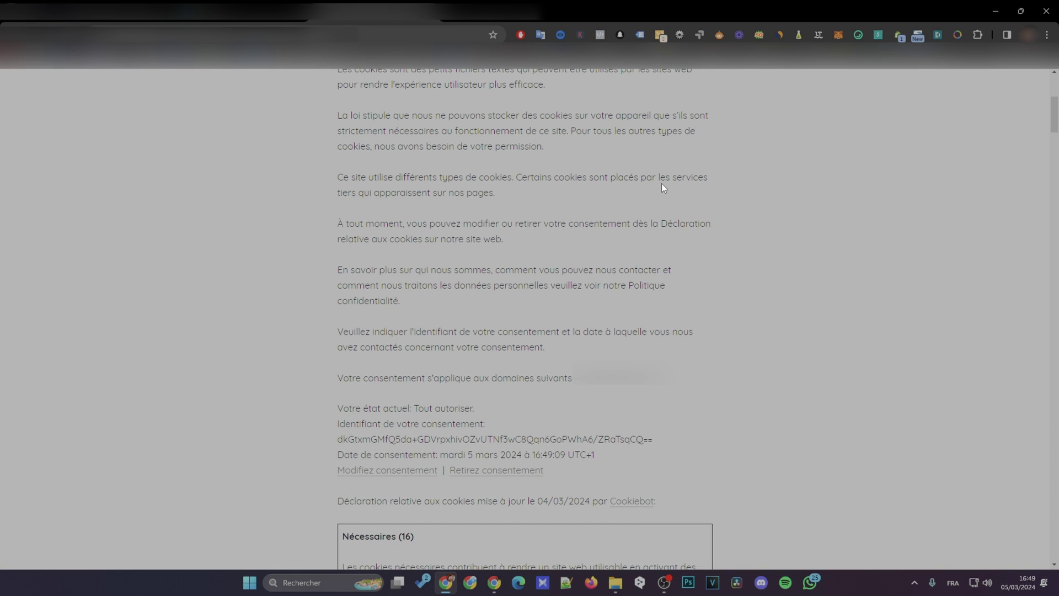
{"action": "left_click", "coordinate": [639, 35]}
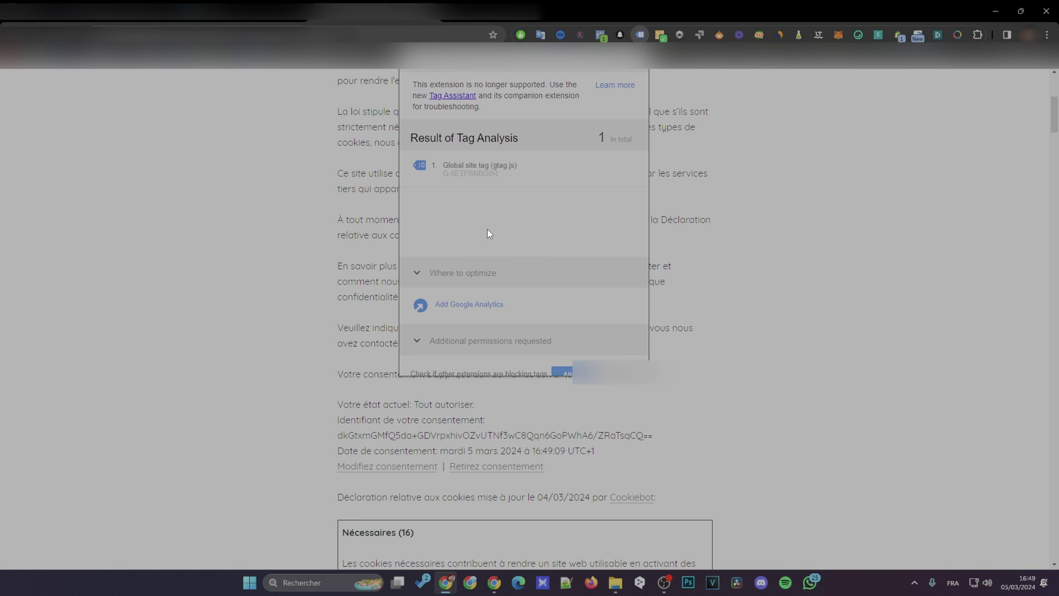